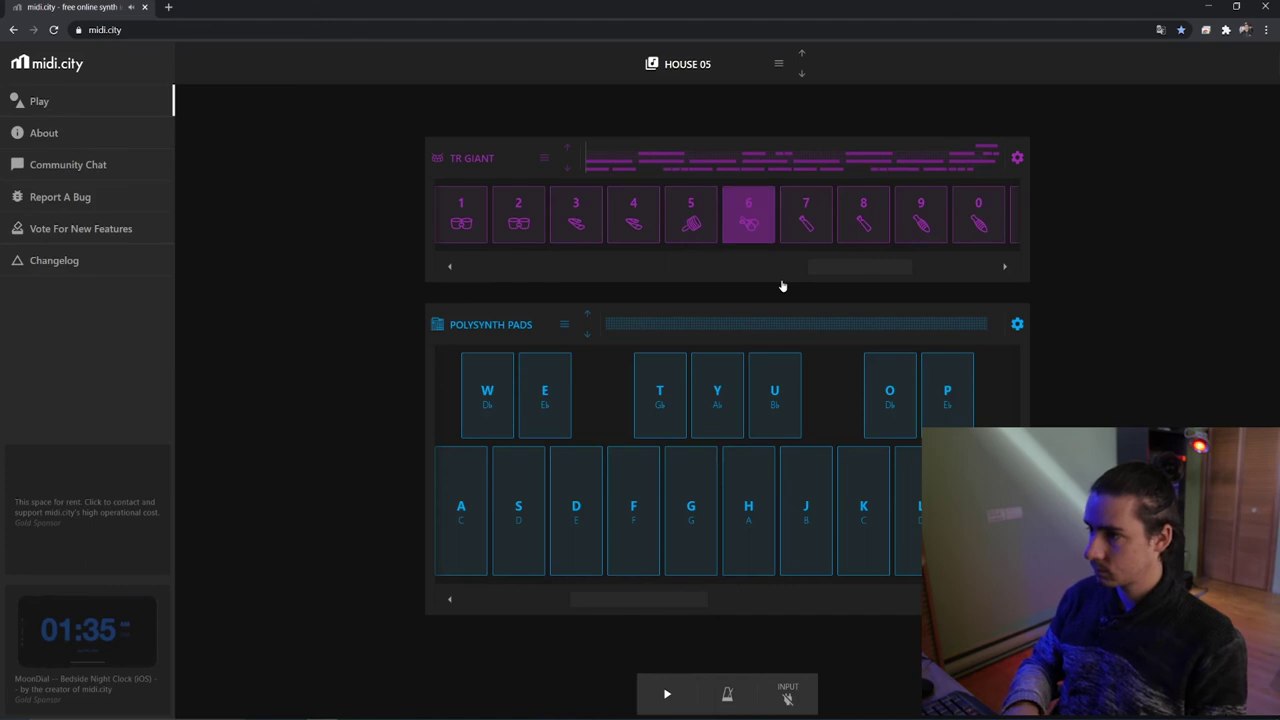
Step: Play a simple drum pattern on pads 6 and 8 of the TR Giant kit
{"action": "key", "text": "6"}
{"action": "key", "text": "8"}
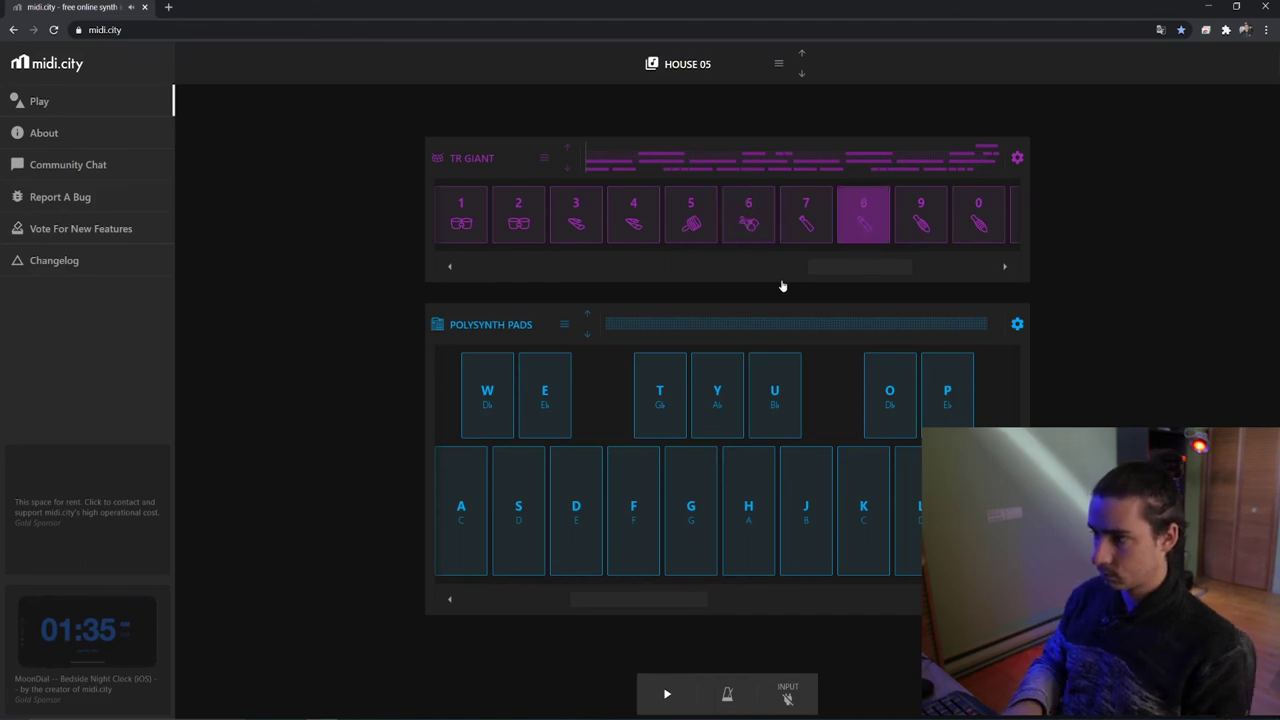
{"action": "key", "text": "8"}
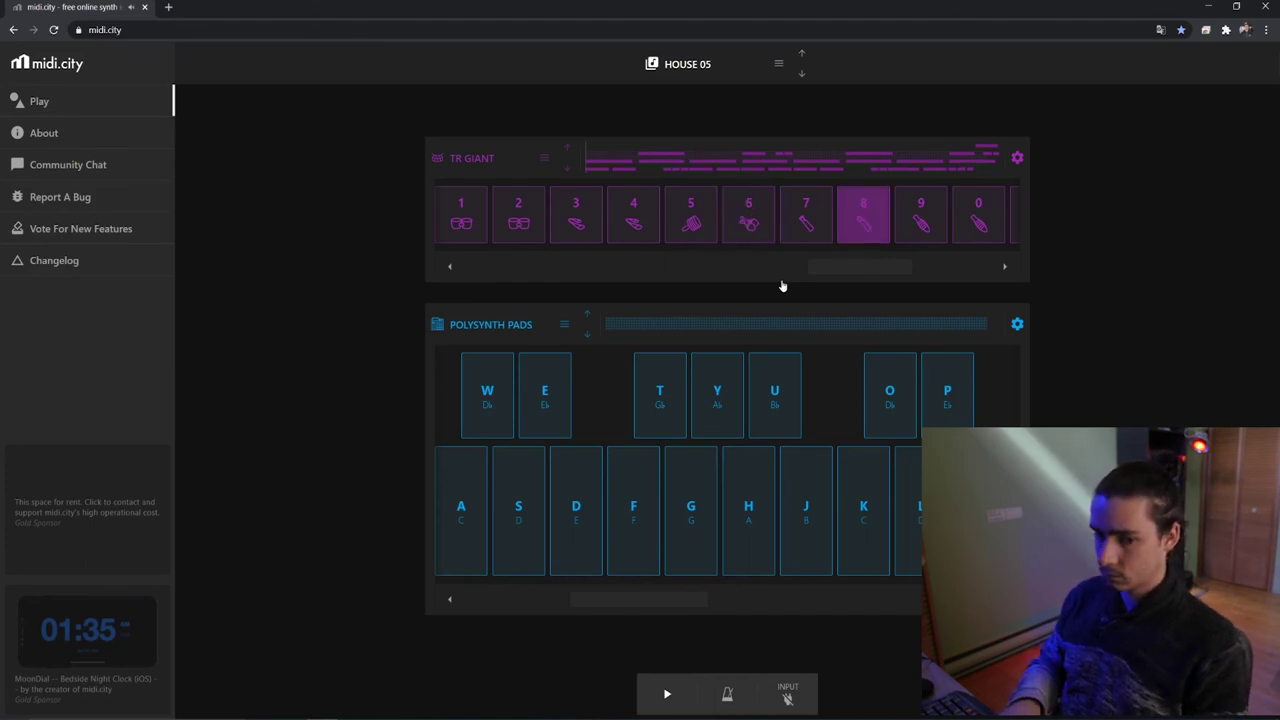
{"action": "key", "text": "8"}
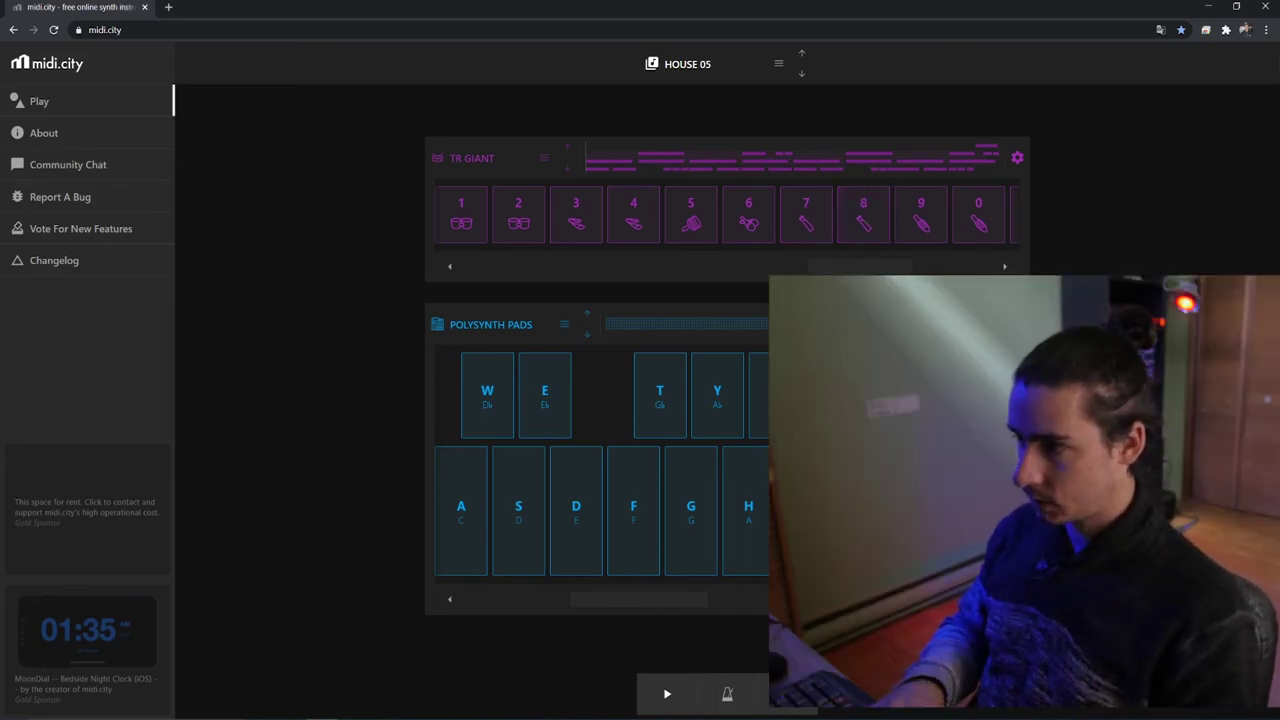
{"action": "key", "text": "6"}
{"action": "key", "text": "8"}
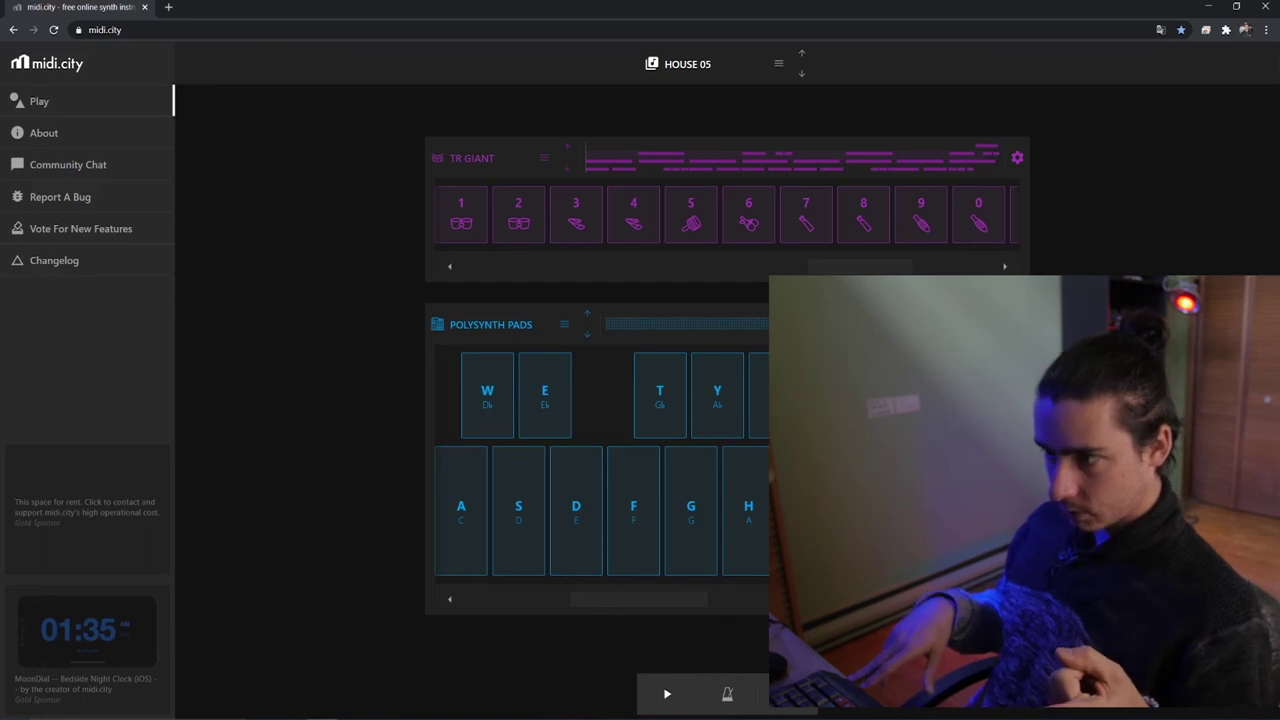
{"action": "key", "text": "6"}
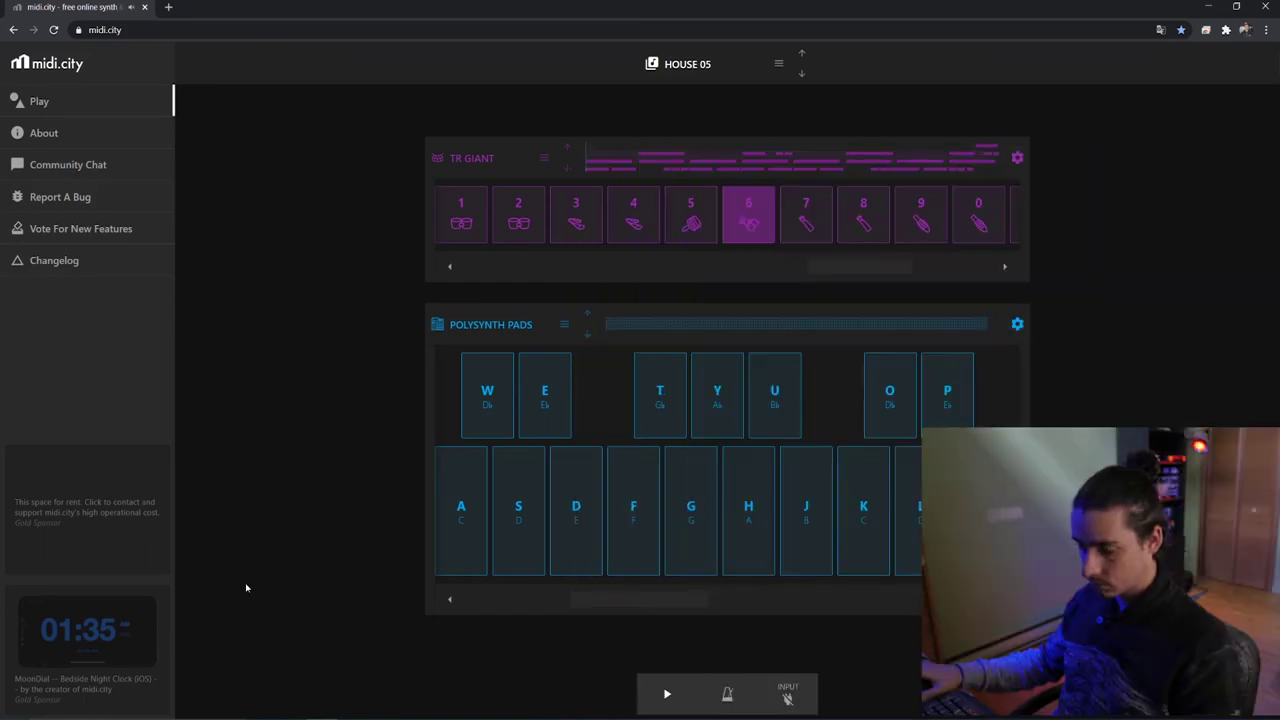
{"action": "key", "text": "6"}
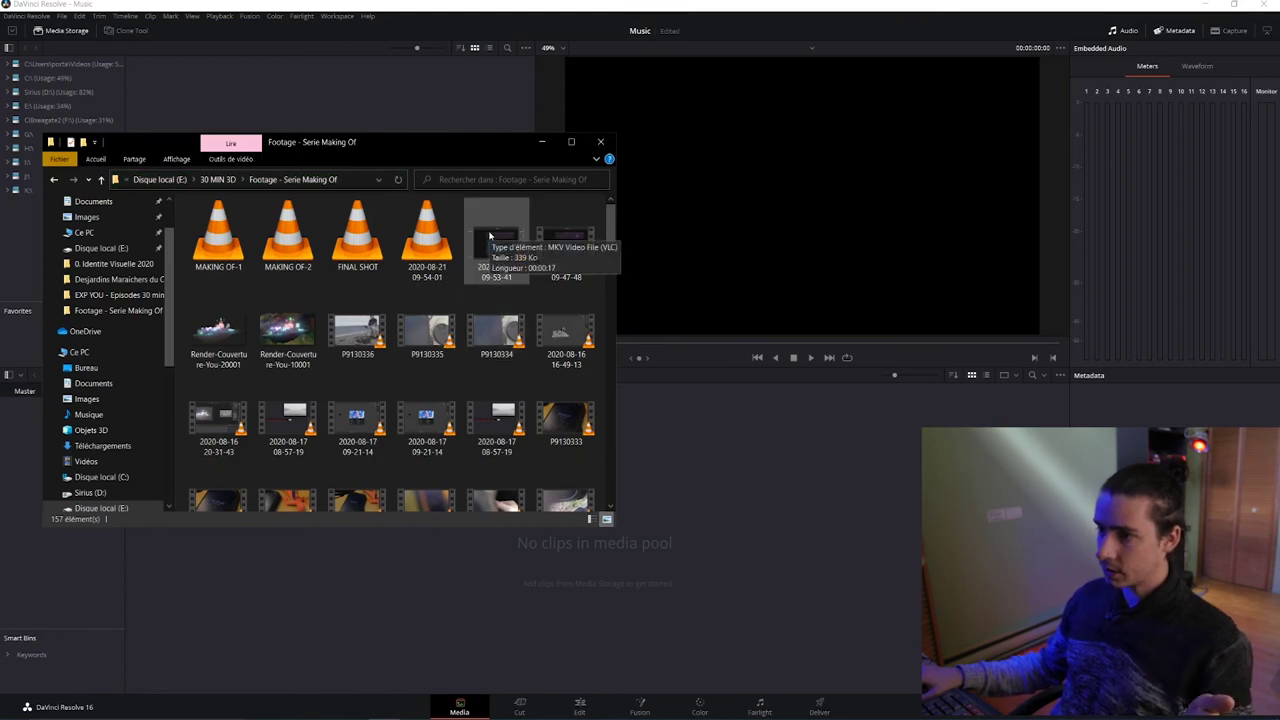
{"action": "left_click_drag", "start_coordinate": [490, 236], "coordinate": [845, 635]}
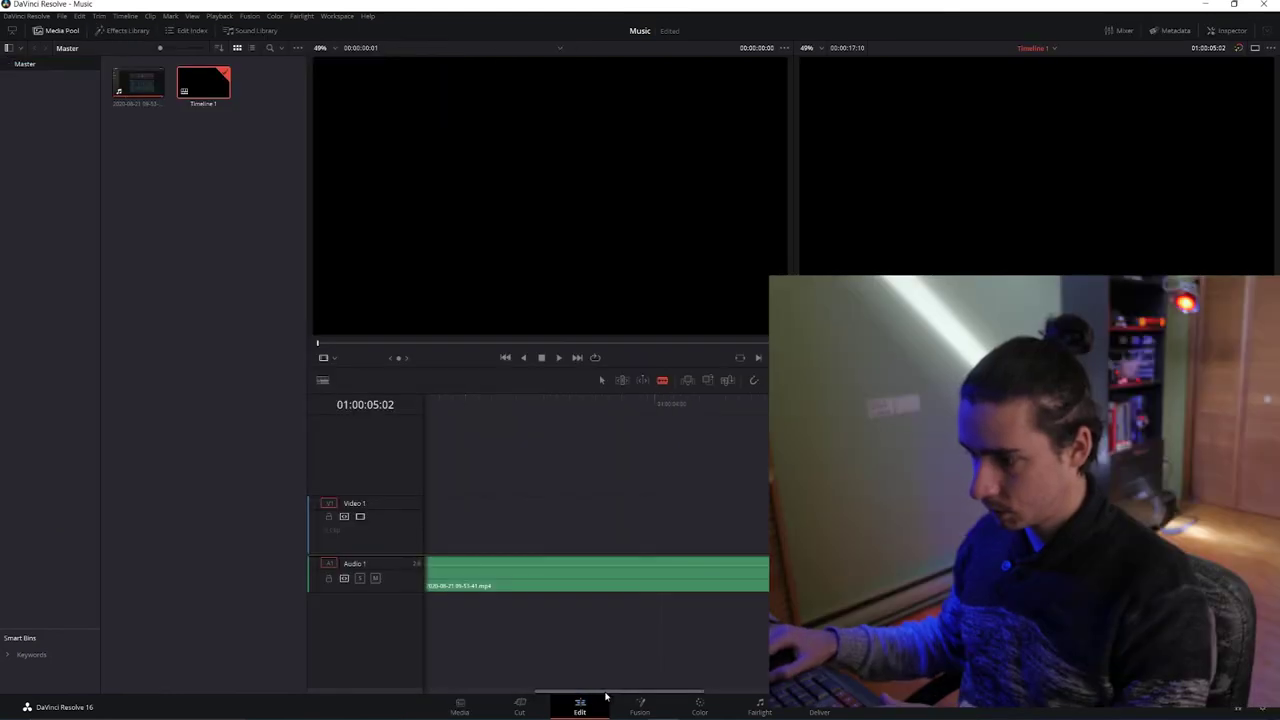
{"action": "left_click_drag", "start_coordinate": [625, 693], "coordinate": [669, 684]}
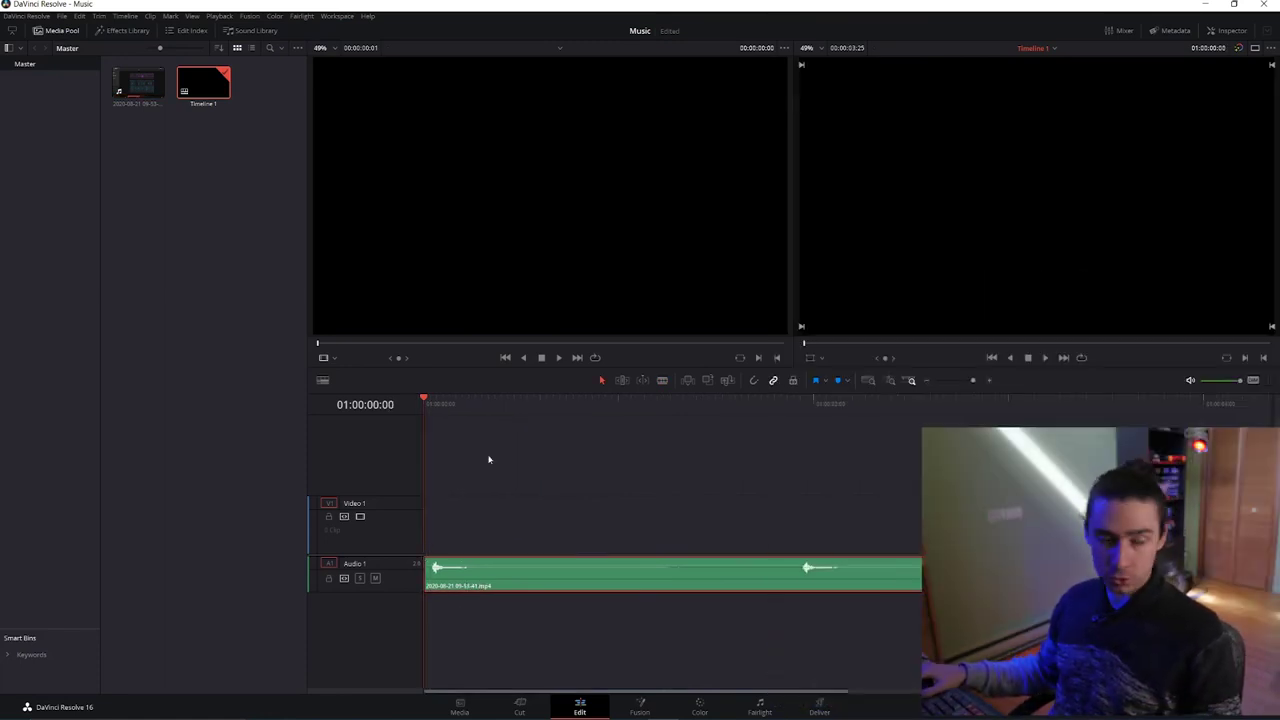
Step: Trim the drum recording to a loop, repeat it back to back along Audio 1, and play the timeline from the start
{"action": "left_click_drag", "start_coordinate": [438, 404], "coordinate": [431, 409]}
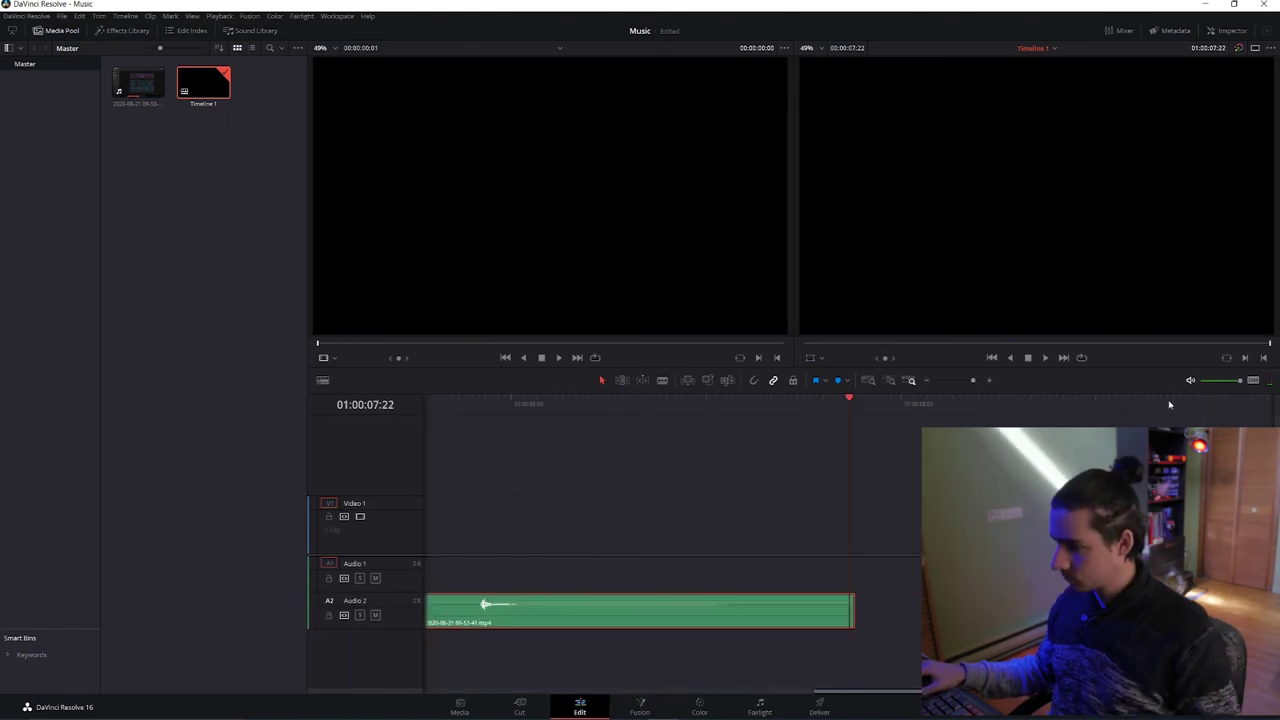
{"action": "left_click_drag", "start_coordinate": [812, 691], "coordinate": [604, 691]}
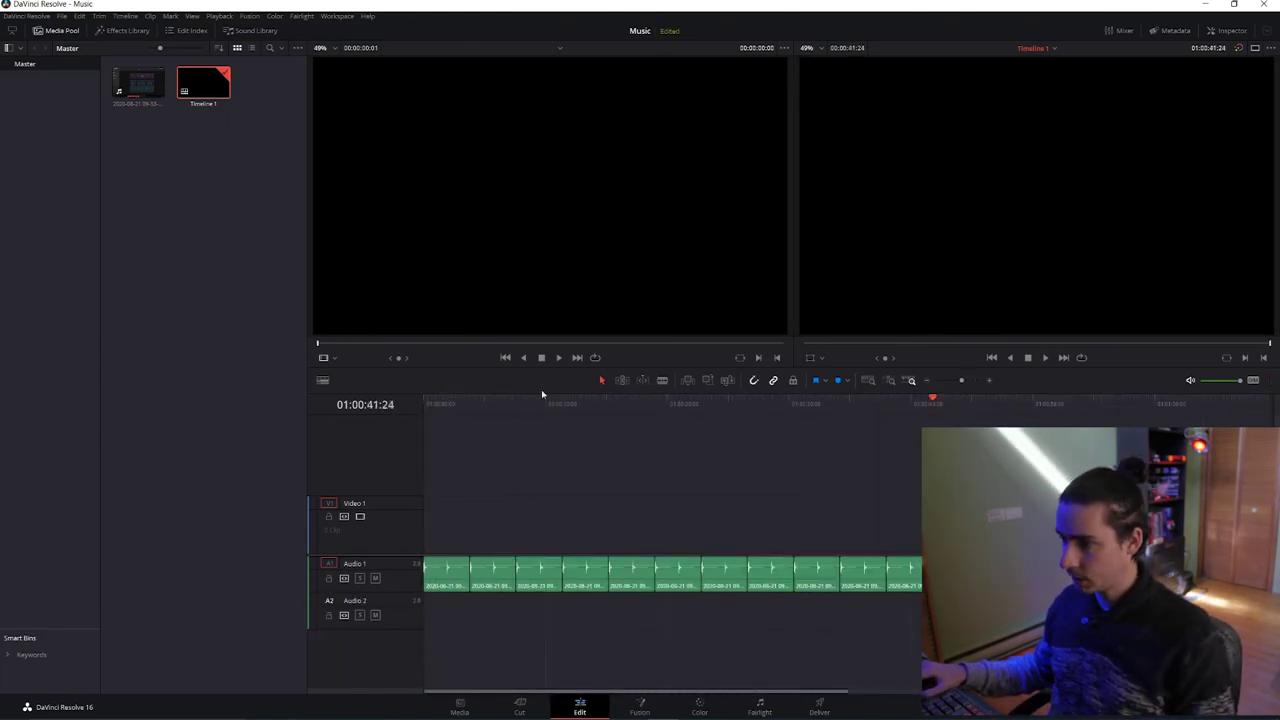
{"action": "key", "text": "Home"}
{"action": "key", "text": "space"}
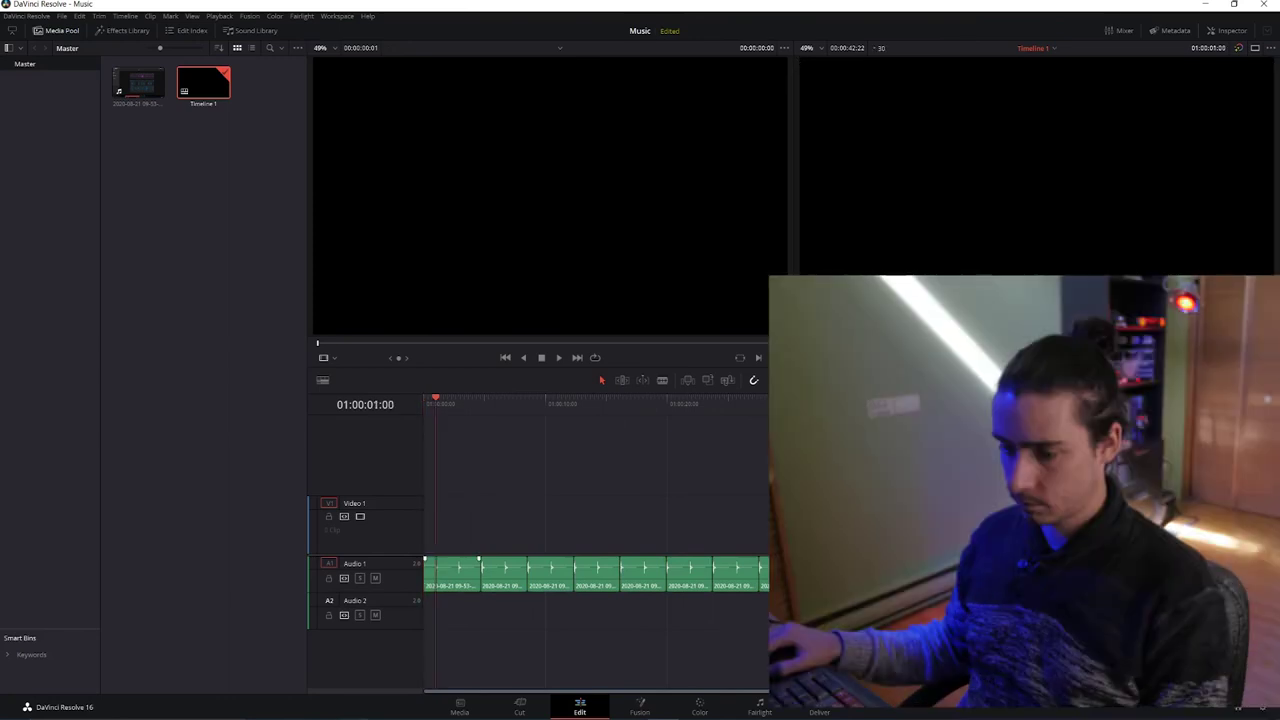
Step: Switch to midi.city and play drum pad 8 of the TR Giant kit
{"action": "key", "text": "alt+Tab"}
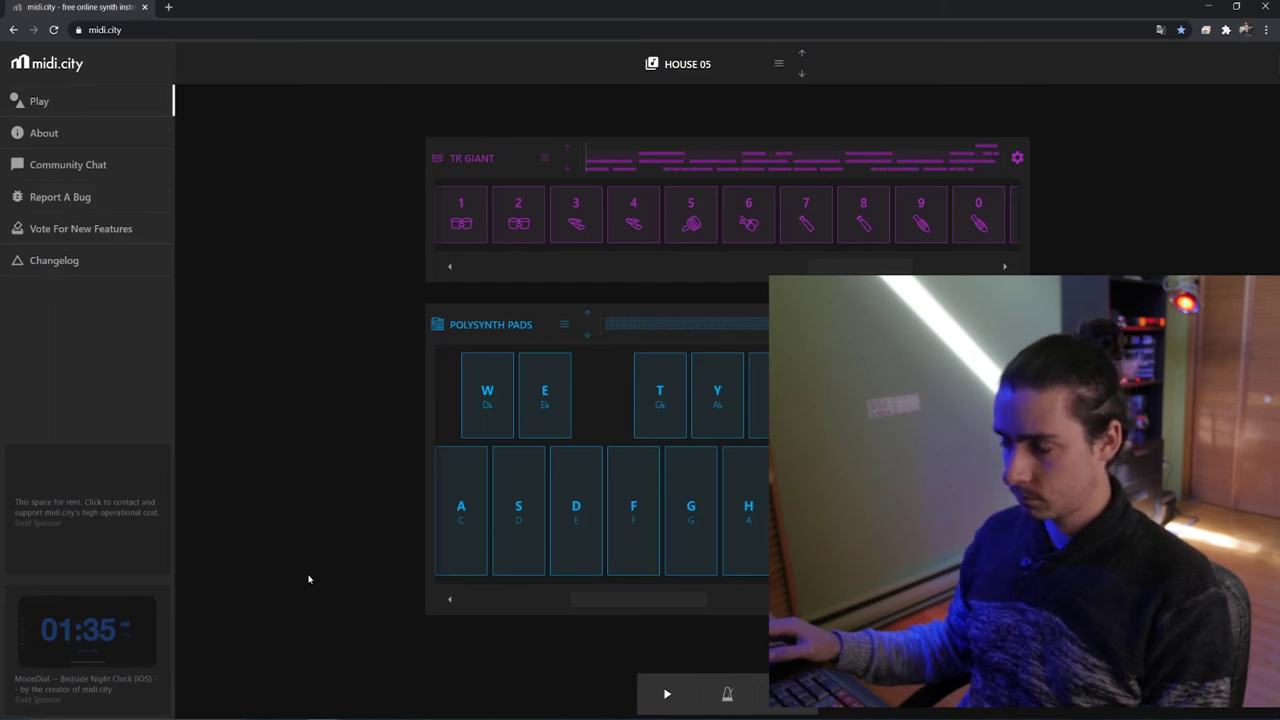
{"action": "key", "text": "8"}
{"action": "key", "text": "8"}
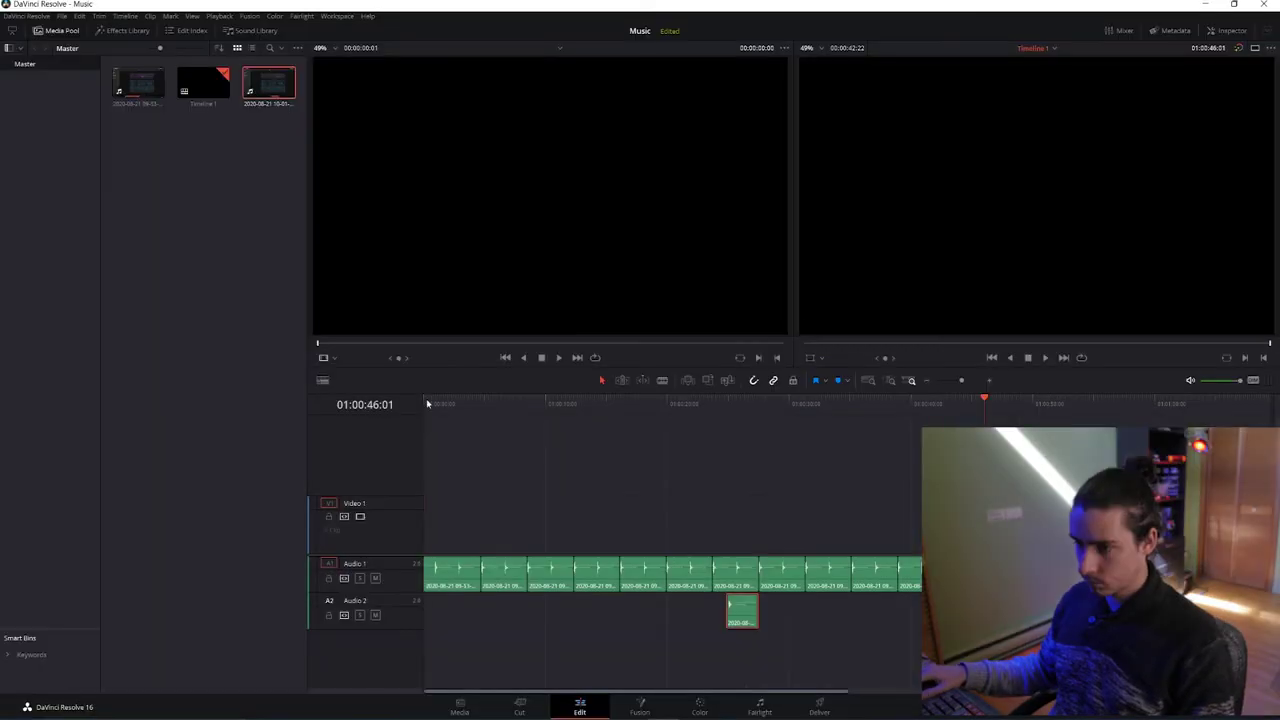
Step: Move the second recording earlier on Audio 2 so its hit lines up with a hit on Audio 1
{"action": "left_click", "coordinate": [427, 404]}
{"action": "key", "text": "space"}
{"action": "left_click_drag", "start_coordinate": [750, 602], "coordinate": [533, 605]}
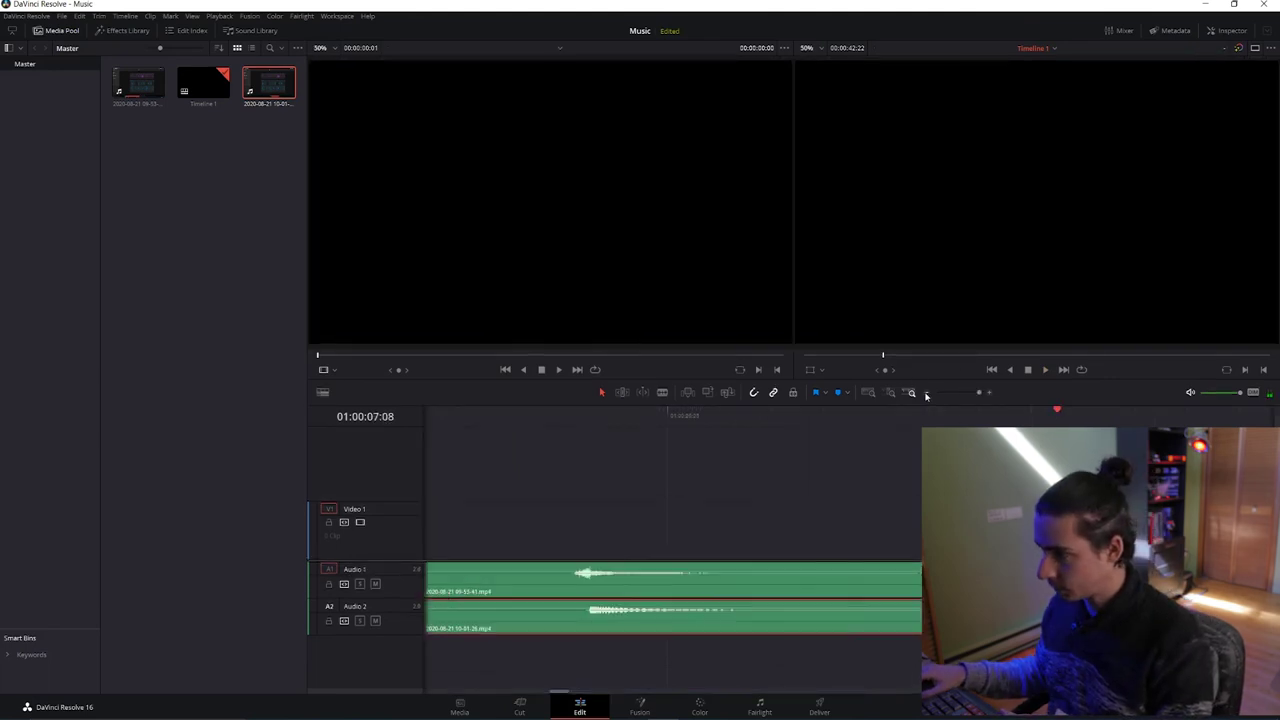
{"action": "scroll", "coordinate": [926, 395], "scroll_direction": "down", "scroll_amount": 3}
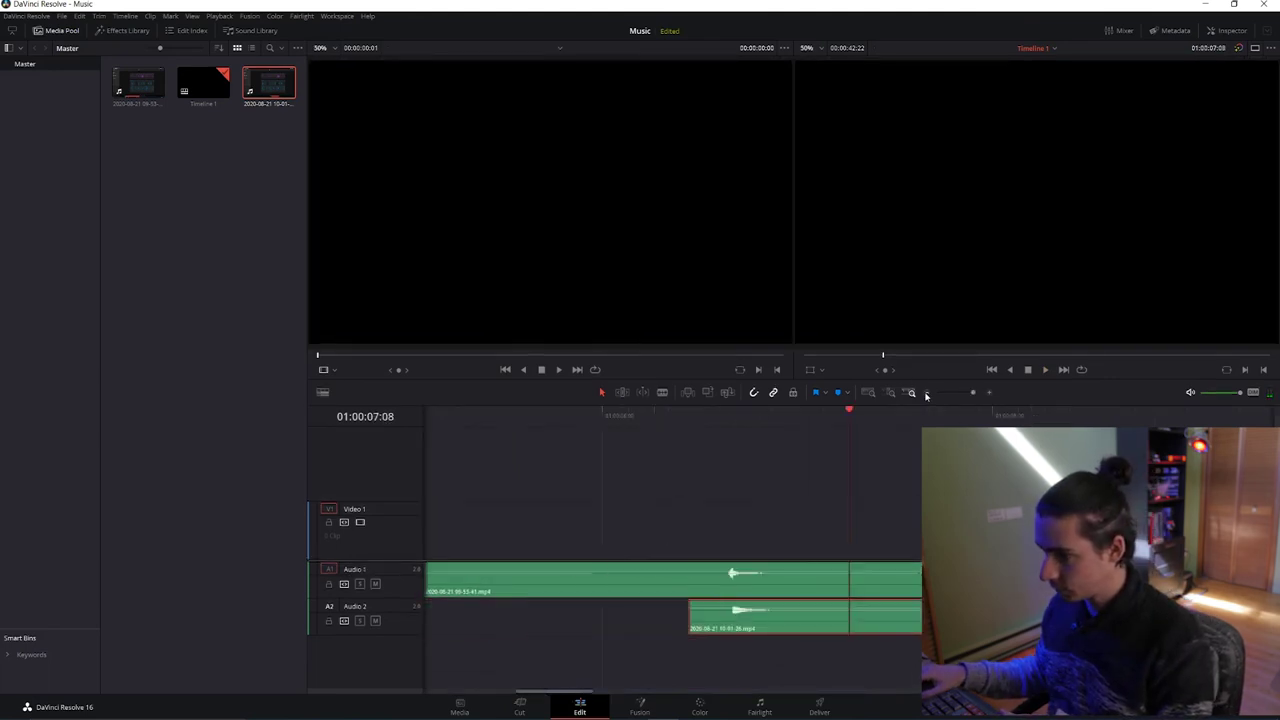
Step: Repeat the trimmed second recording along Audio 2 up to 01:00:42:22 and play the layered rhythm from the start
{"action": "scroll", "coordinate": [926, 395], "scroll_direction": "down", "scroll_amount": 2}
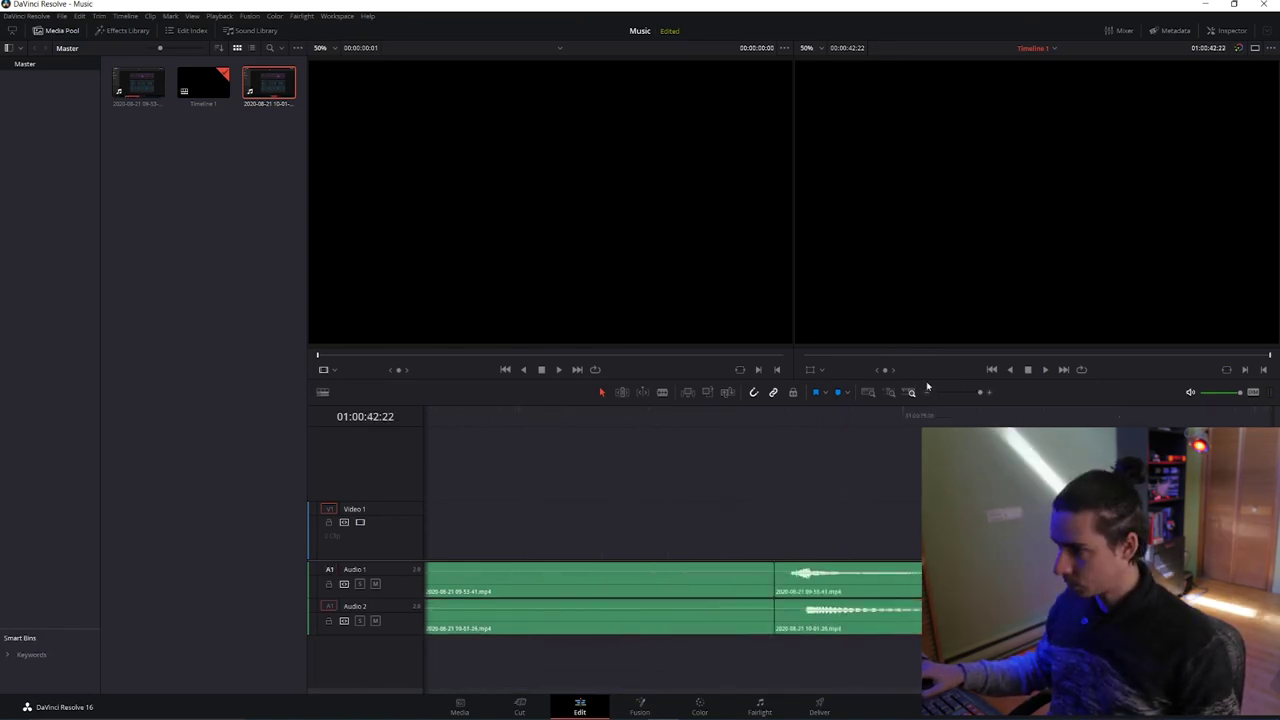
{"action": "scroll", "coordinate": [924, 394], "scroll_direction": "down", "scroll_amount": 2}
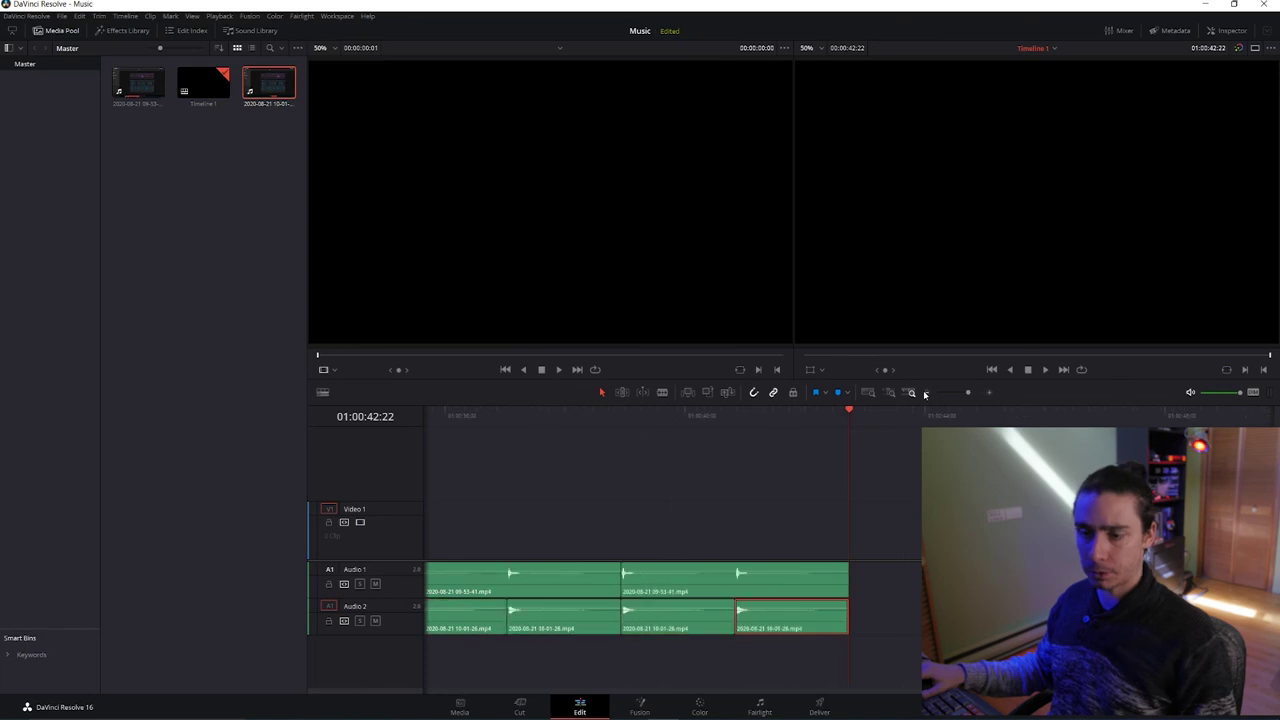
{"action": "left_click_drag", "start_coordinate": [894, 690], "coordinate": [554, 690]}
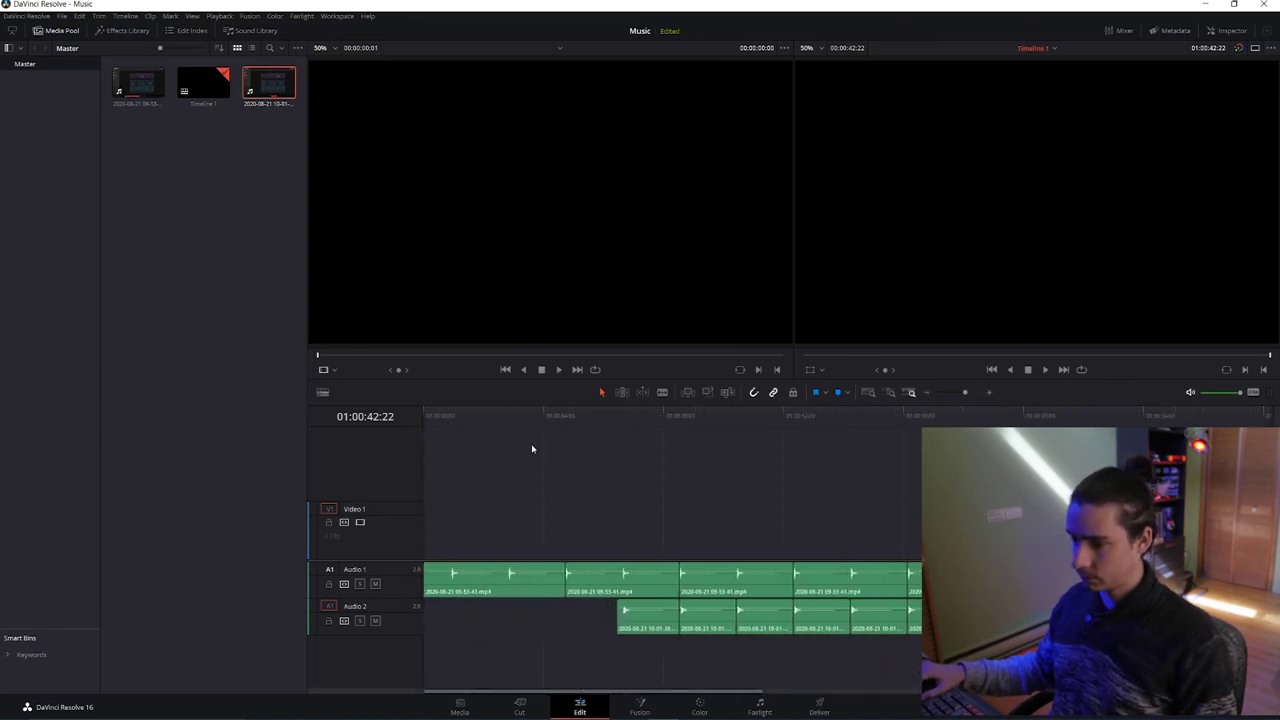
{"action": "key", "text": "Home"}
{"action": "key", "text": "space"}
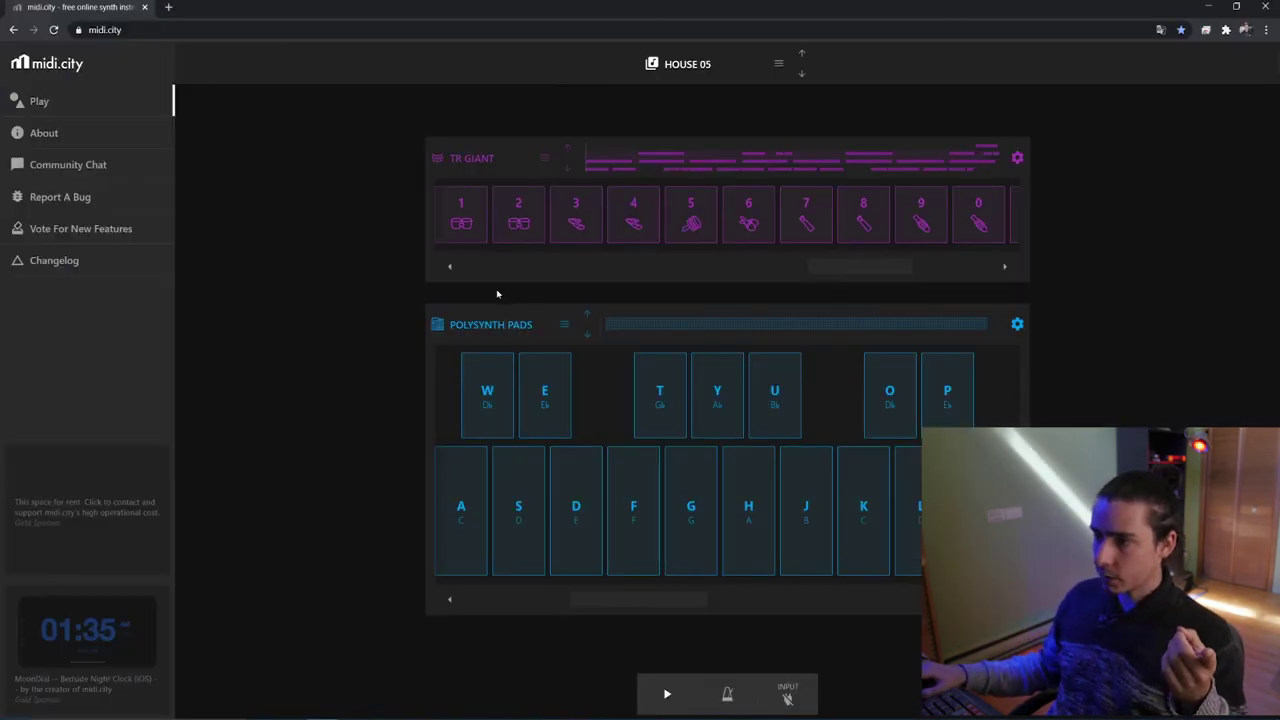
Step: Switch to midi.city and try organ, guitar and pipe presets for the keyboard, including Tango Accordion, Overdriven Guitar and Pan Flute
{"action": "left_click", "coordinate": [519, 325]}
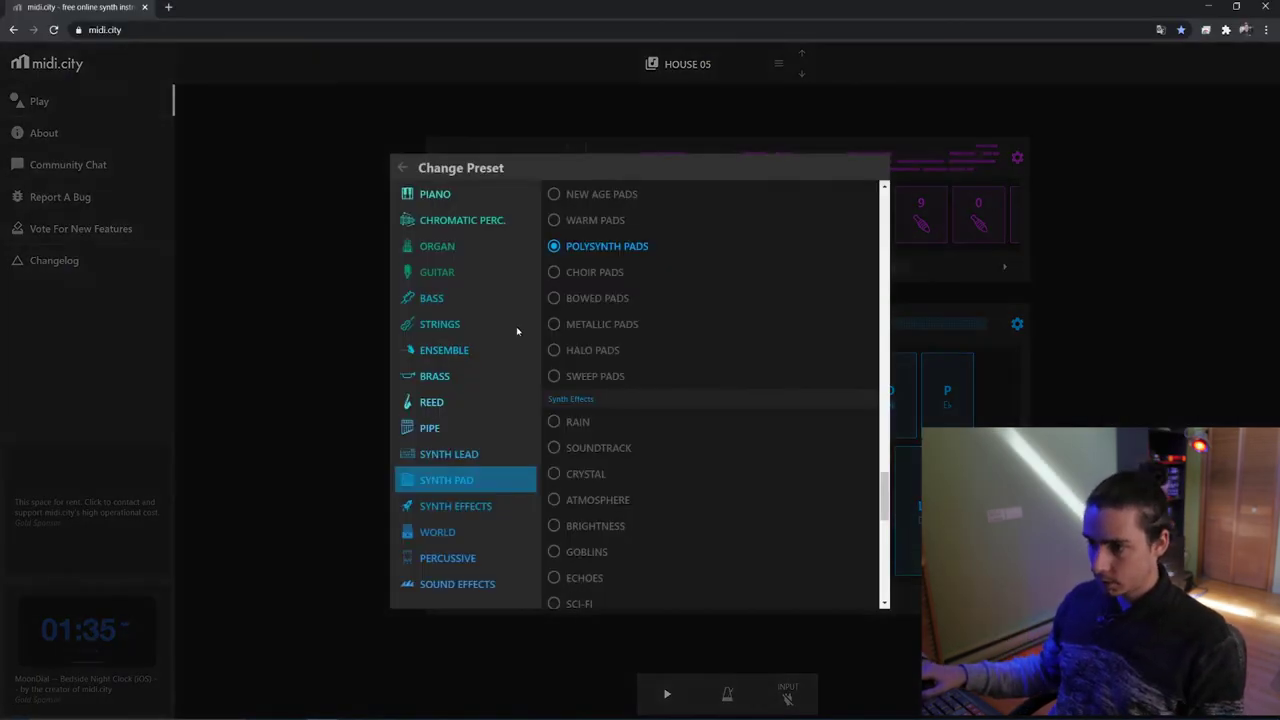
{"action": "left_click", "coordinate": [468, 246]}
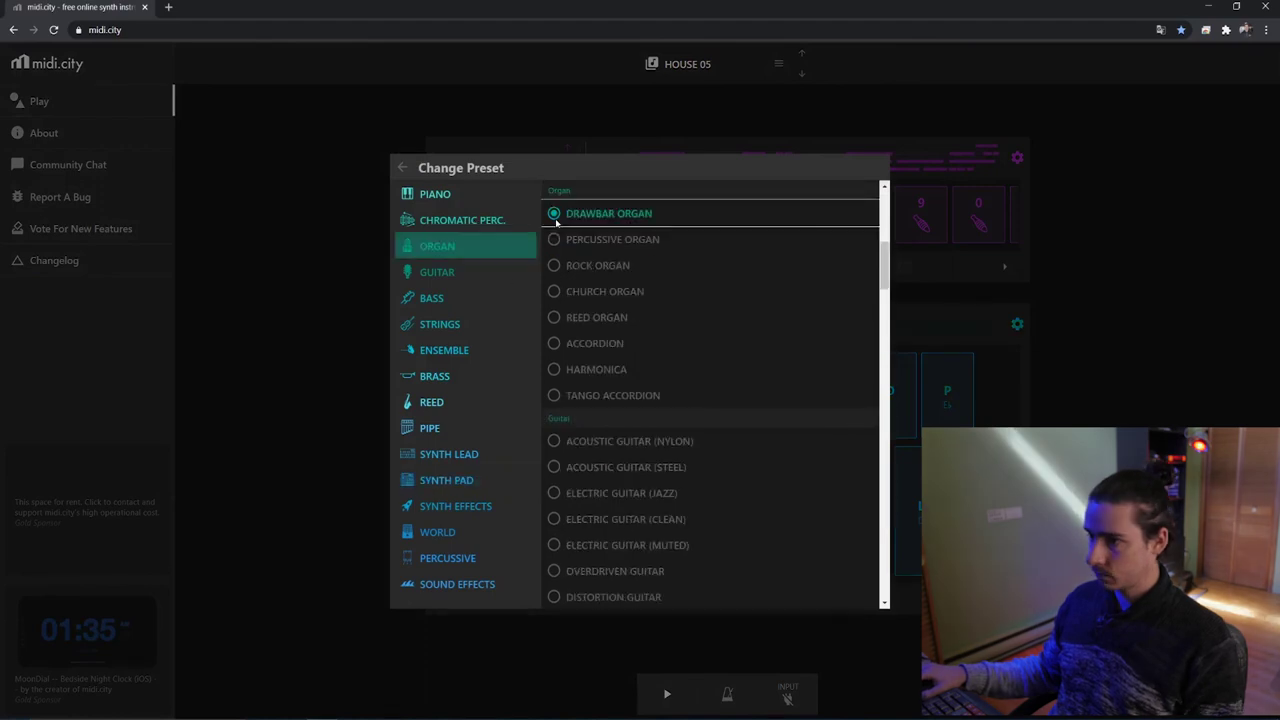
{"action": "left_click", "coordinate": [640, 395]}
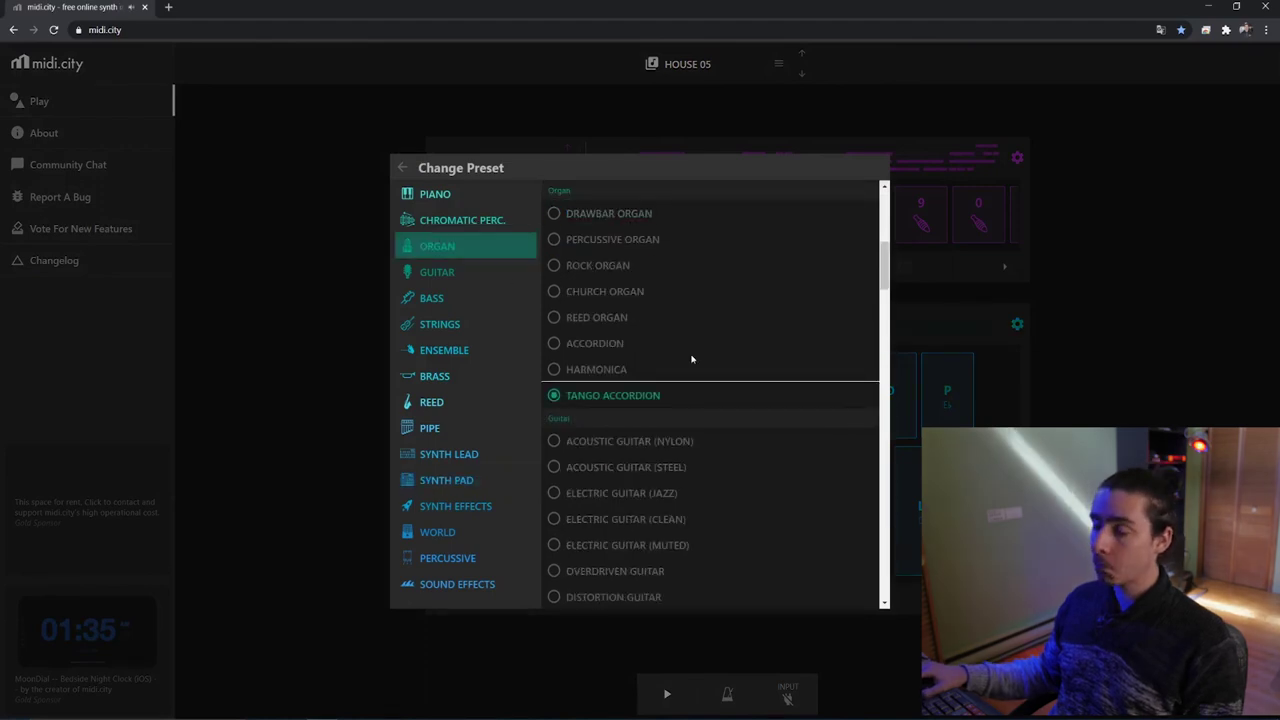
{"action": "left_click", "coordinate": [466, 272]}
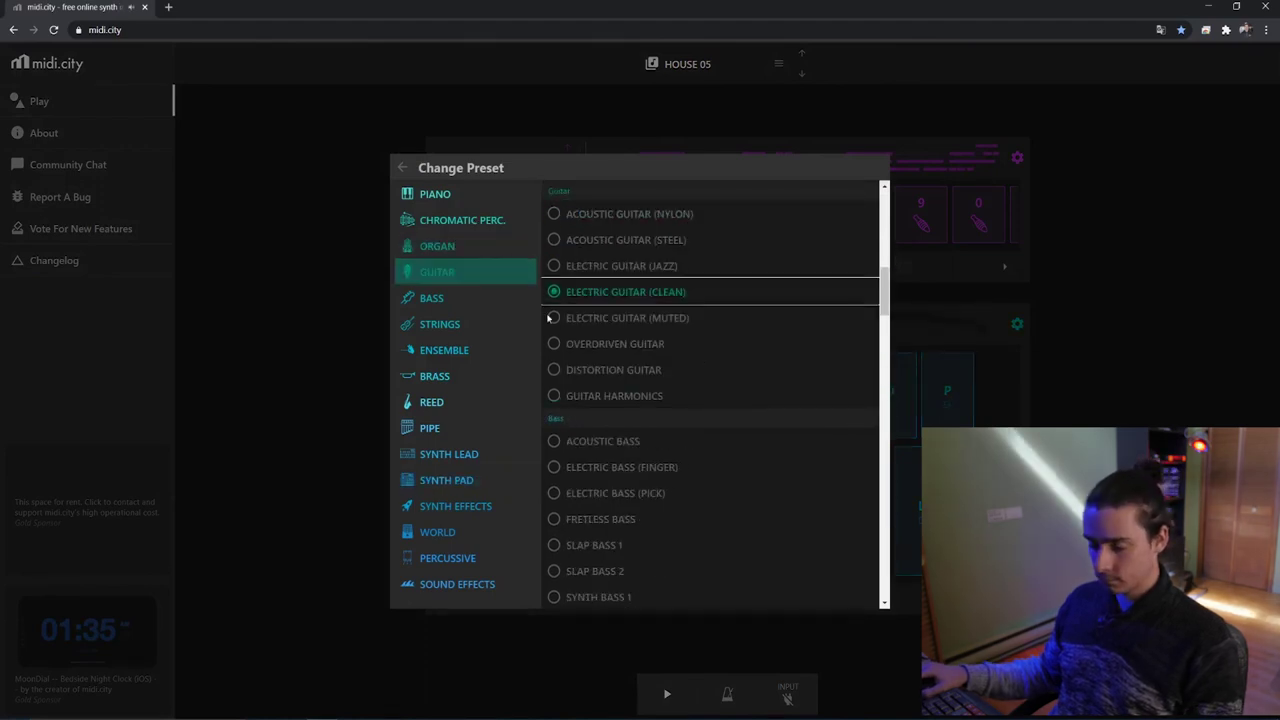
{"action": "left_click", "coordinate": [686, 346]}
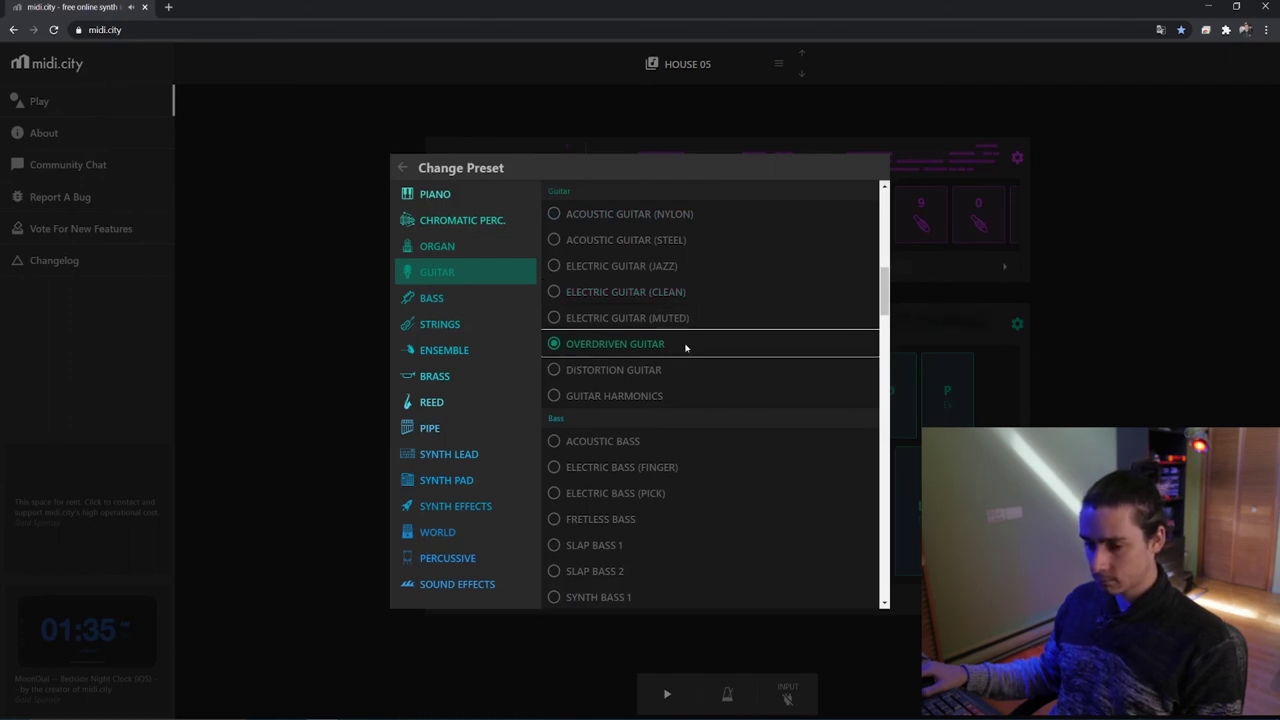
{"action": "left_click", "coordinate": [465, 428]}
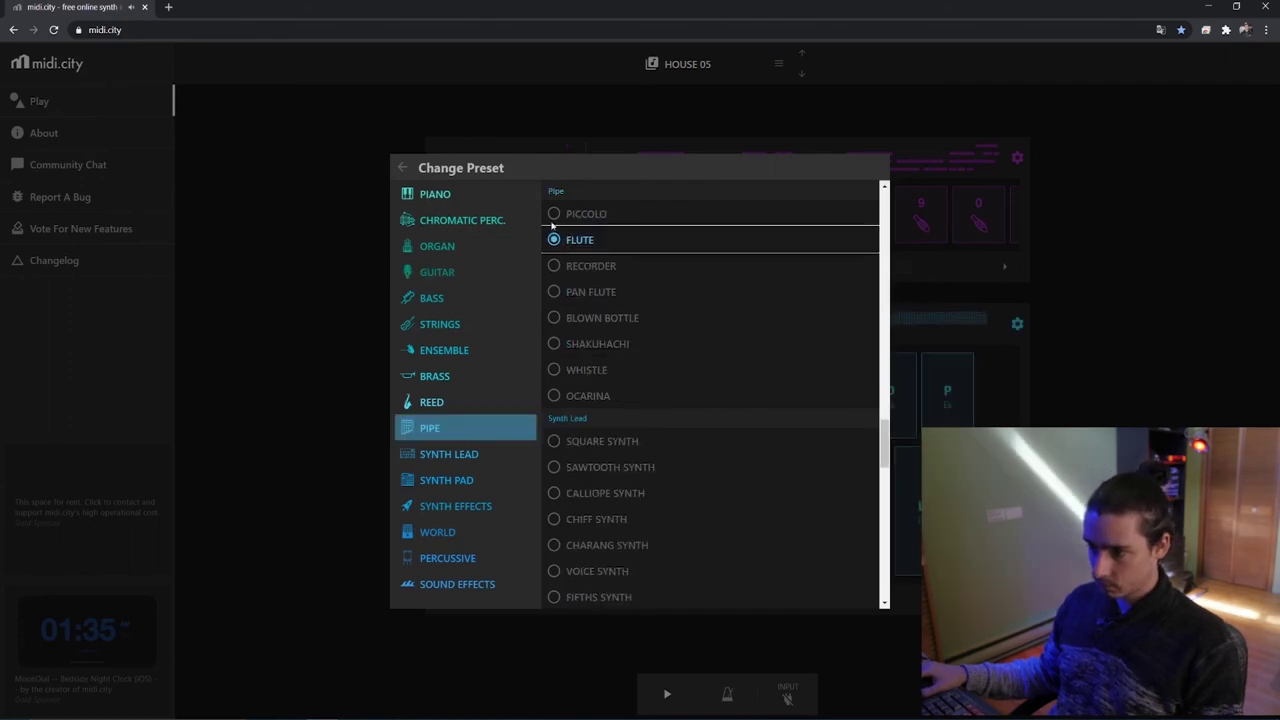
{"action": "left_click", "coordinate": [555, 292]}
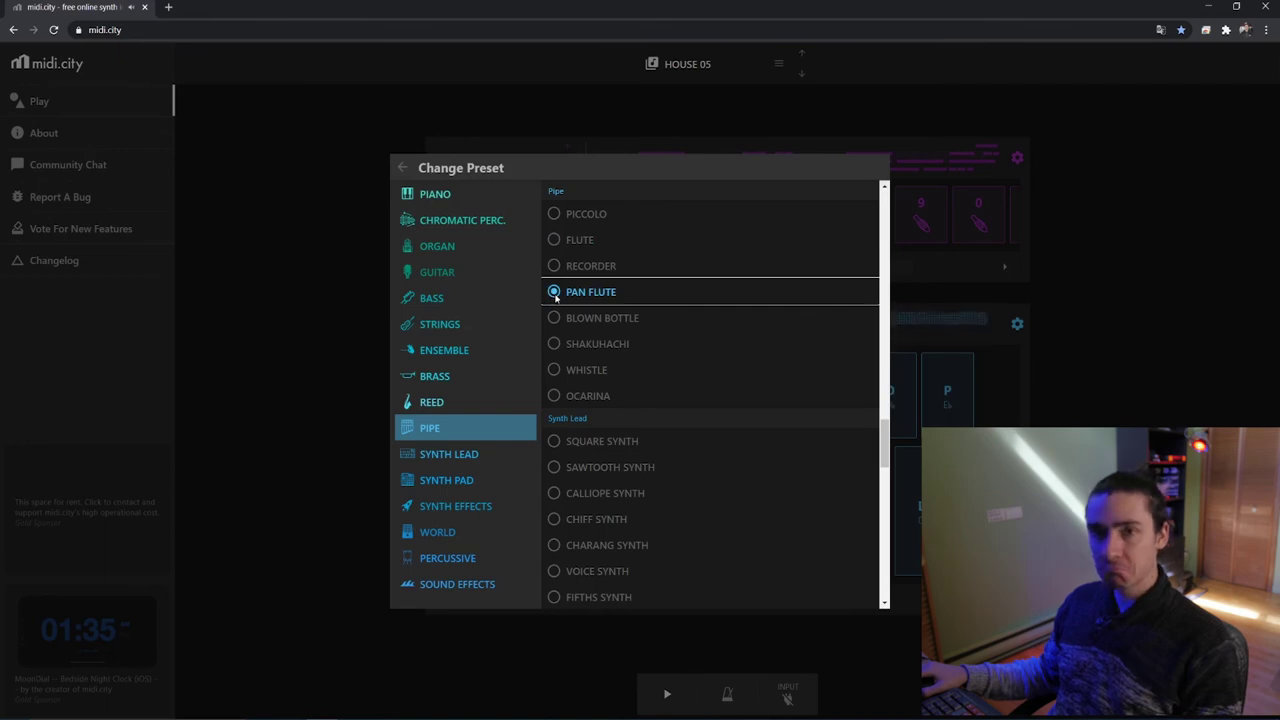
Step: Try the Warm Pads preset, choose Polysynth Pads for the keyboard, and close the preset list
{"action": "left_click", "coordinate": [460, 481]}
{"action": "left_click", "coordinate": [555, 240]}
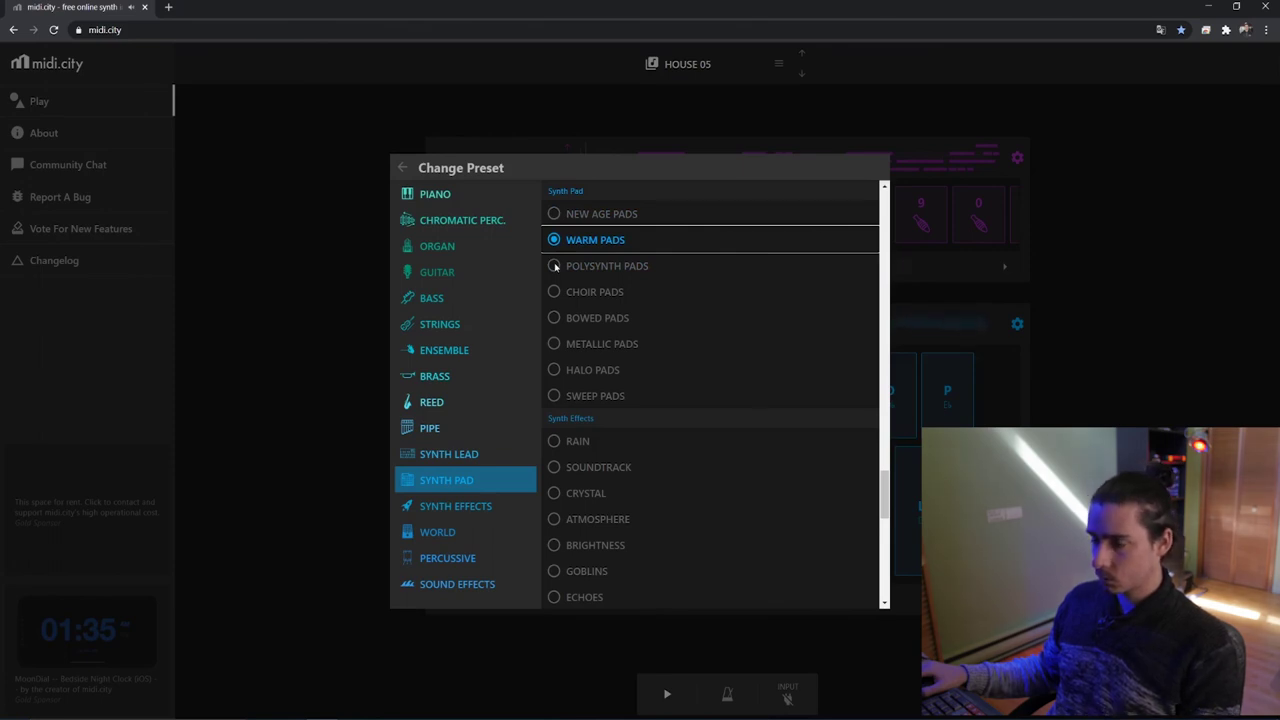
{"action": "left_click", "coordinate": [555, 266]}
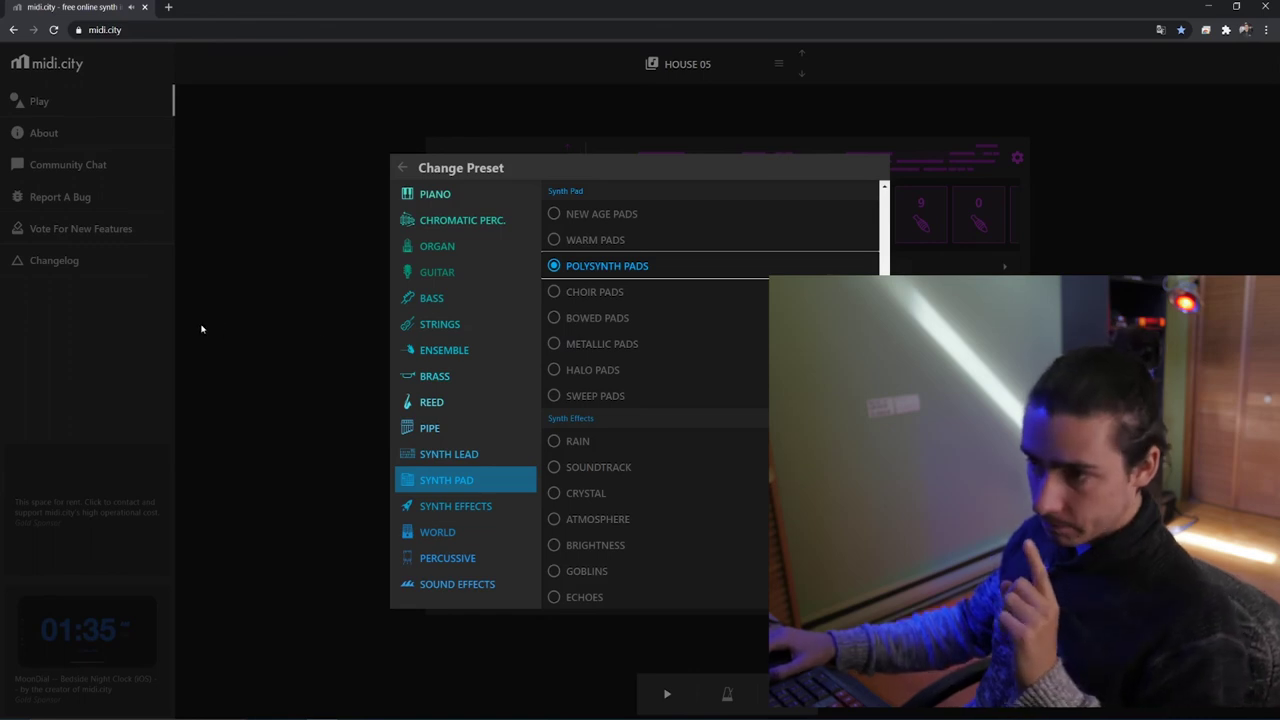
{"action": "left_click", "coordinate": [401, 169]}
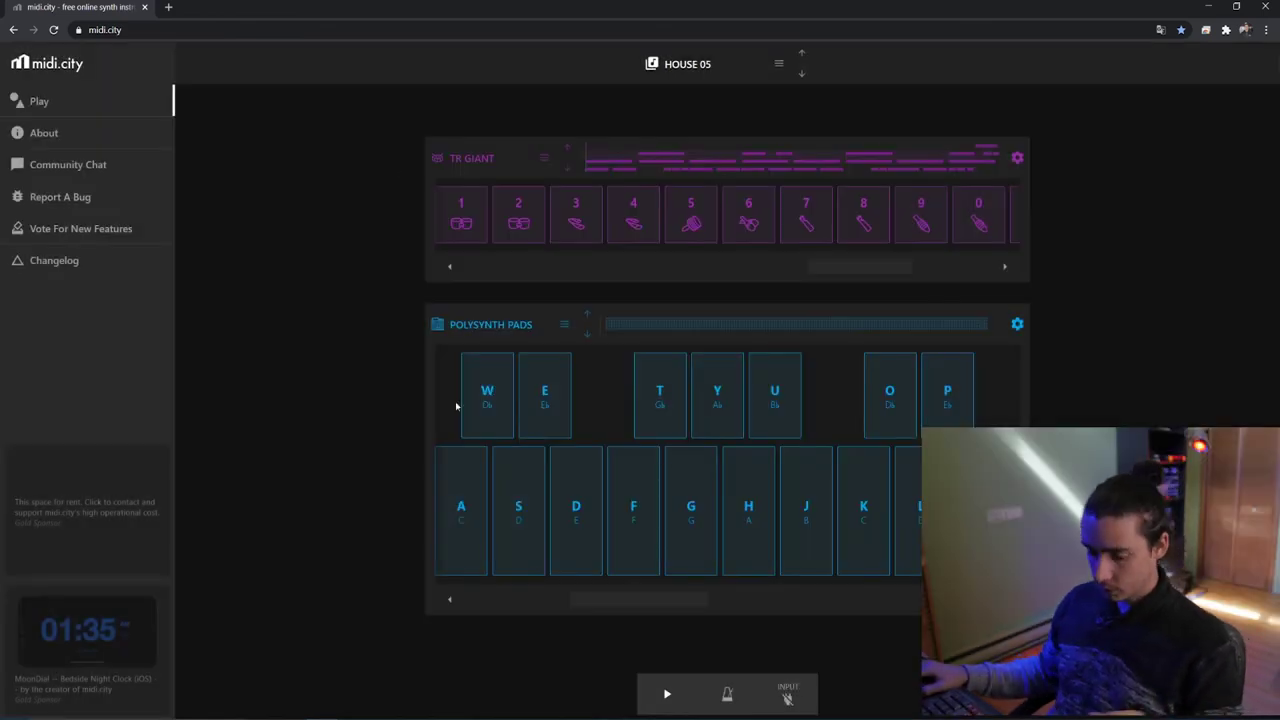
Step: Improvise on Polysynth Pads with D♭, E, D and F, followed by rising notes D♭, E♭, G♭, B♭, high D♭ and high E♭
{"action": "key", "text": "w"}
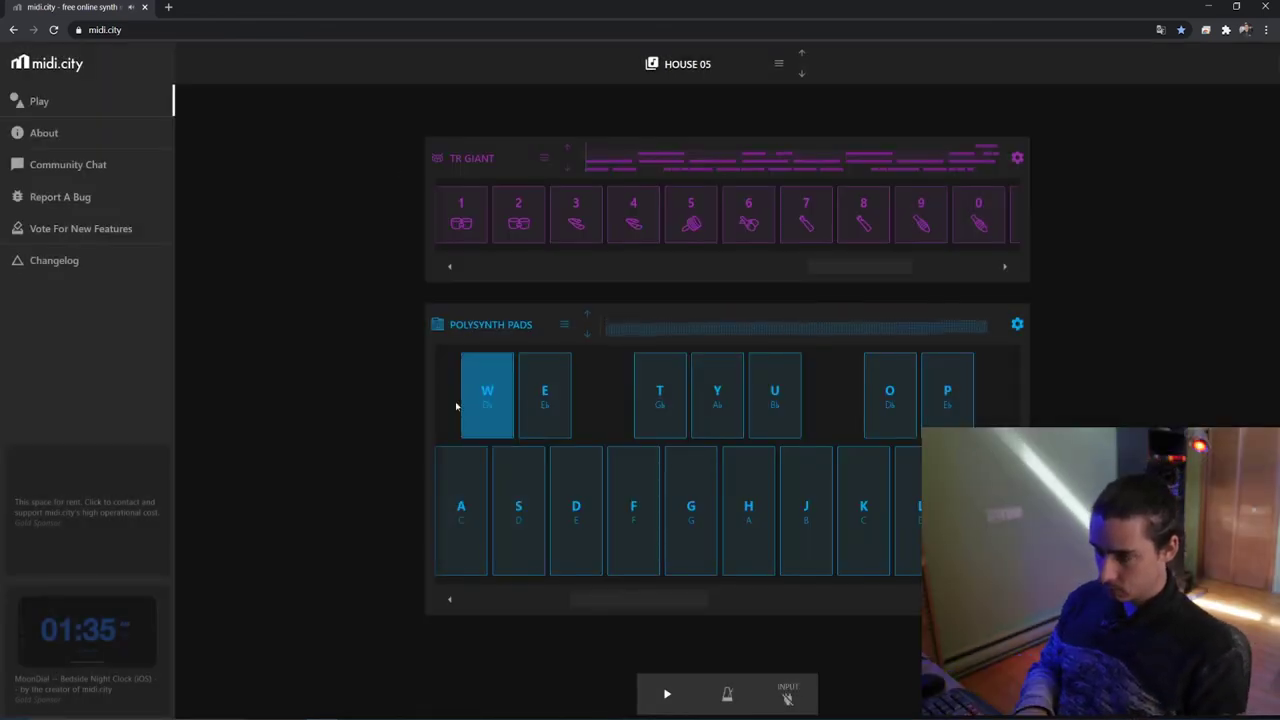
{"action": "key", "text": "d"}
{"action": "key", "text": "s"}
{"action": "key", "text": "f"}
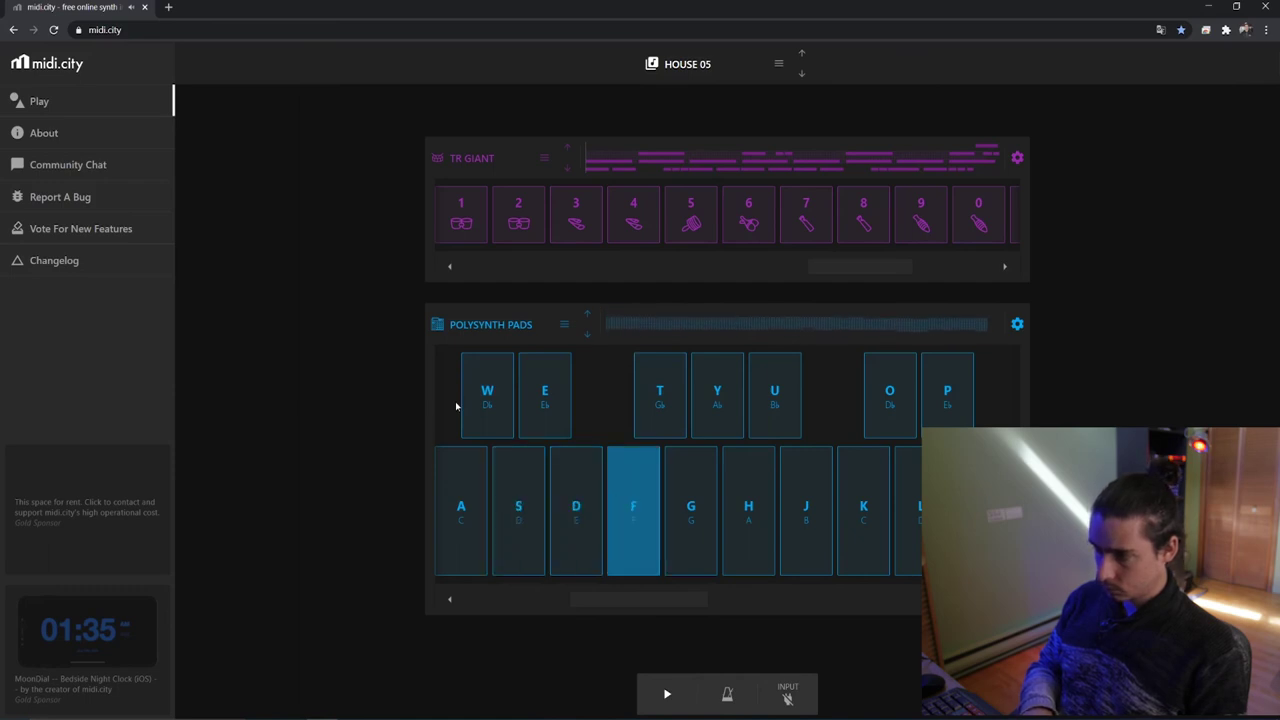
{"action": "key", "text": "w"}
{"action": "key", "text": "e"}
{"action": "key", "text": "t"}
{"action": "key", "text": "u"}
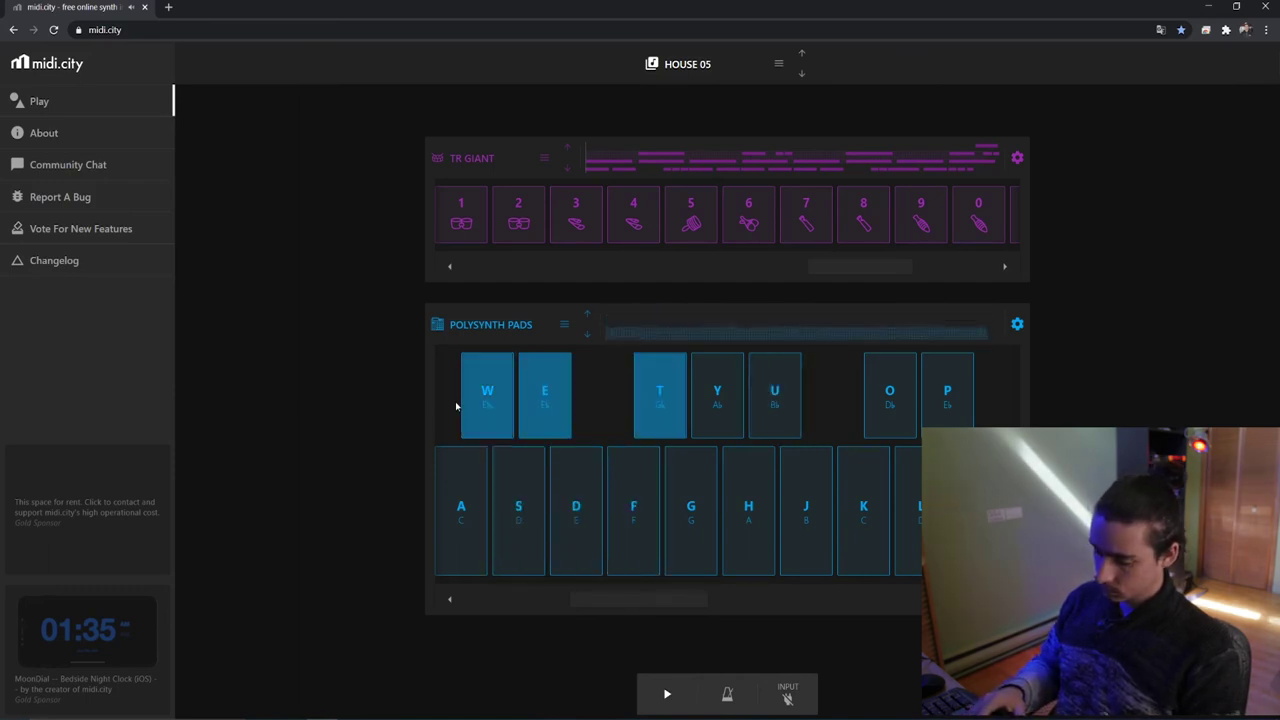
{"action": "key", "text": "o"}
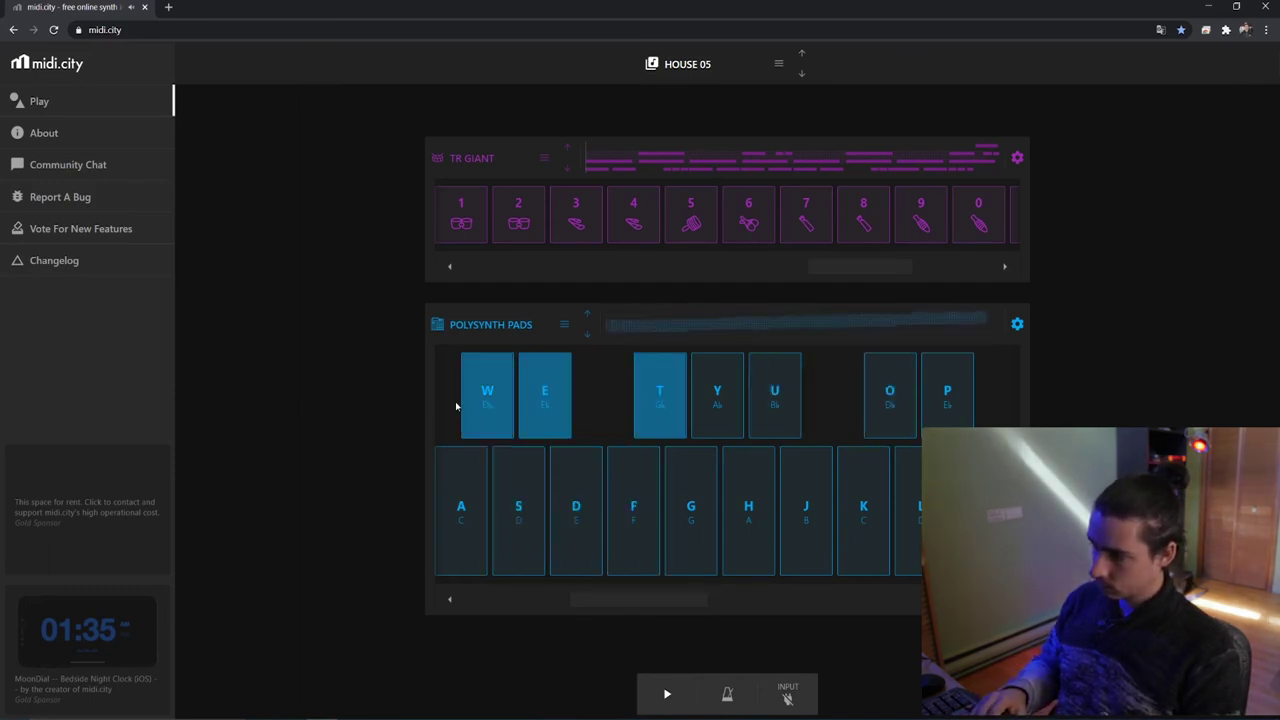
{"action": "key", "text": "p"}
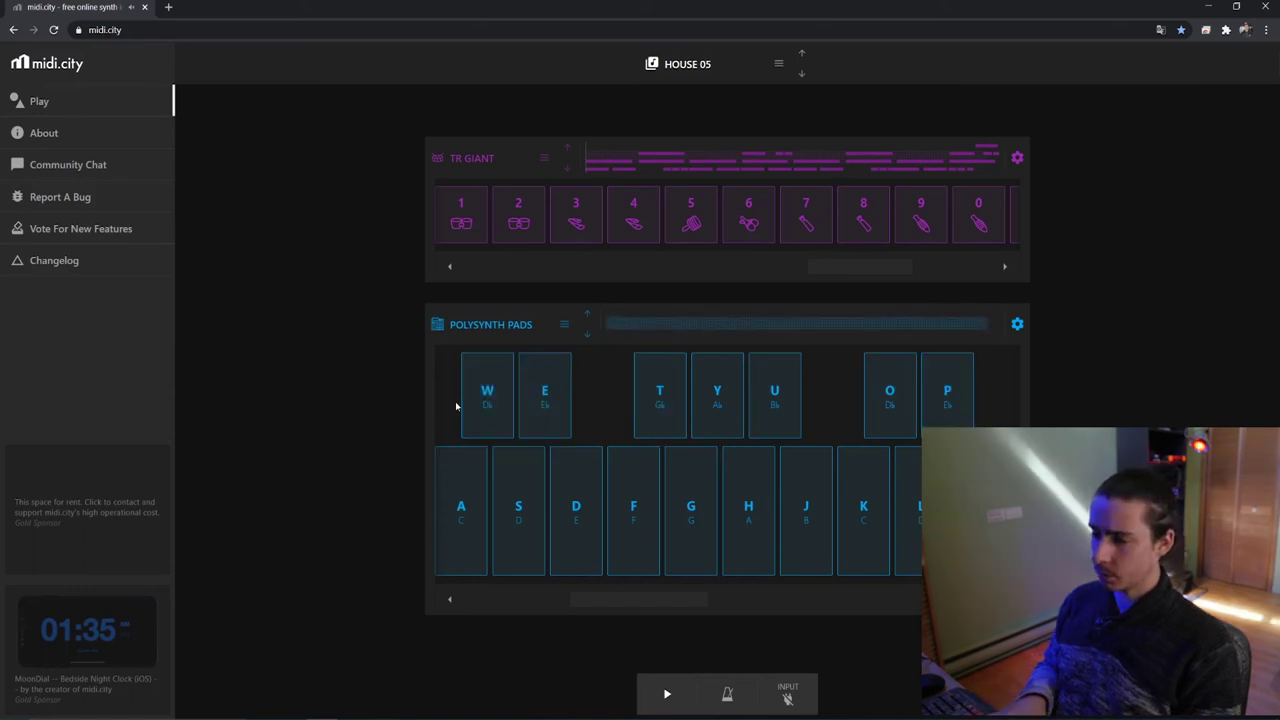
Step: Build a sustained pad chord by adding D♭, E♭, G♭, B and high D♭ one after another
{"action": "key", "text": "w"}
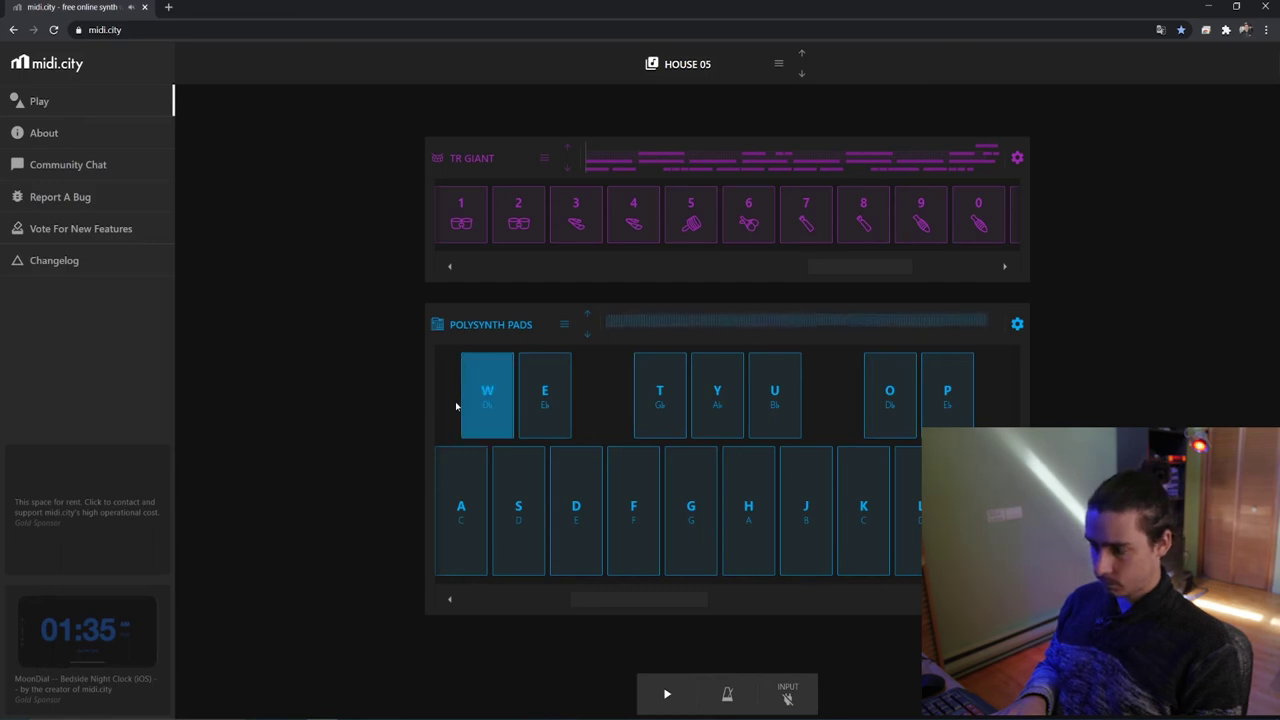
{"action": "key", "text": "e"}
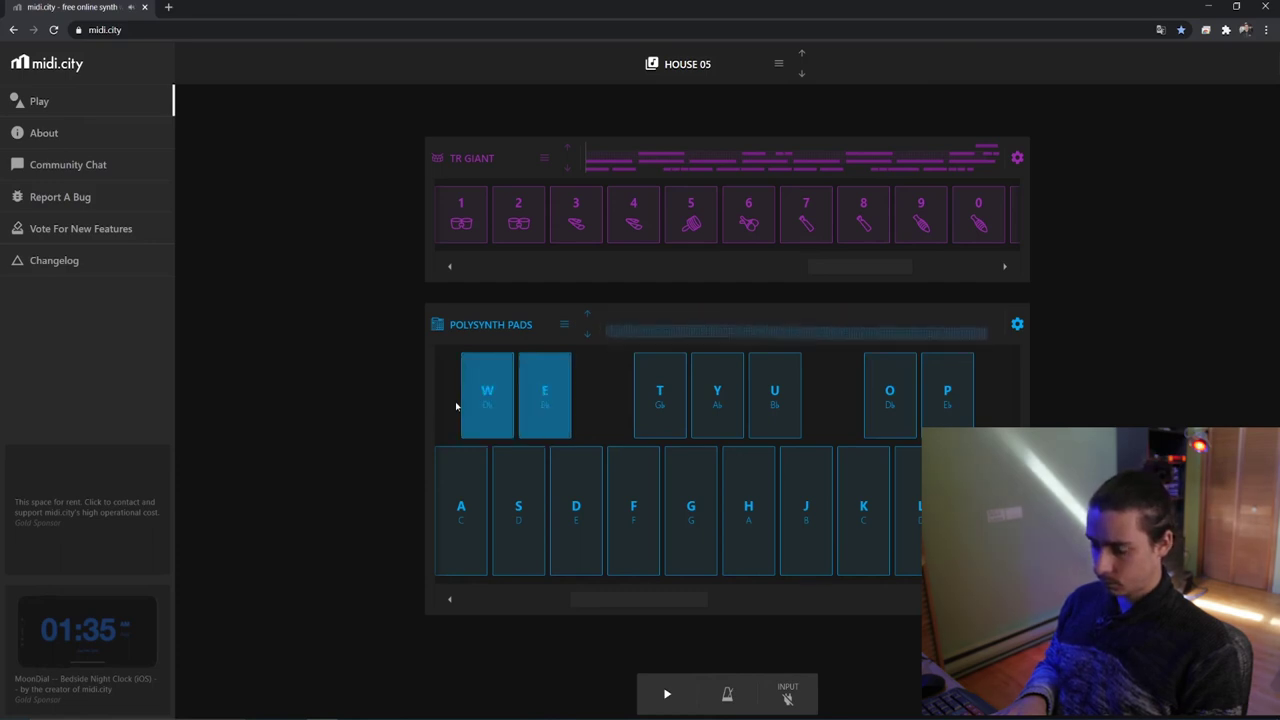
{"action": "key", "text": "t"}
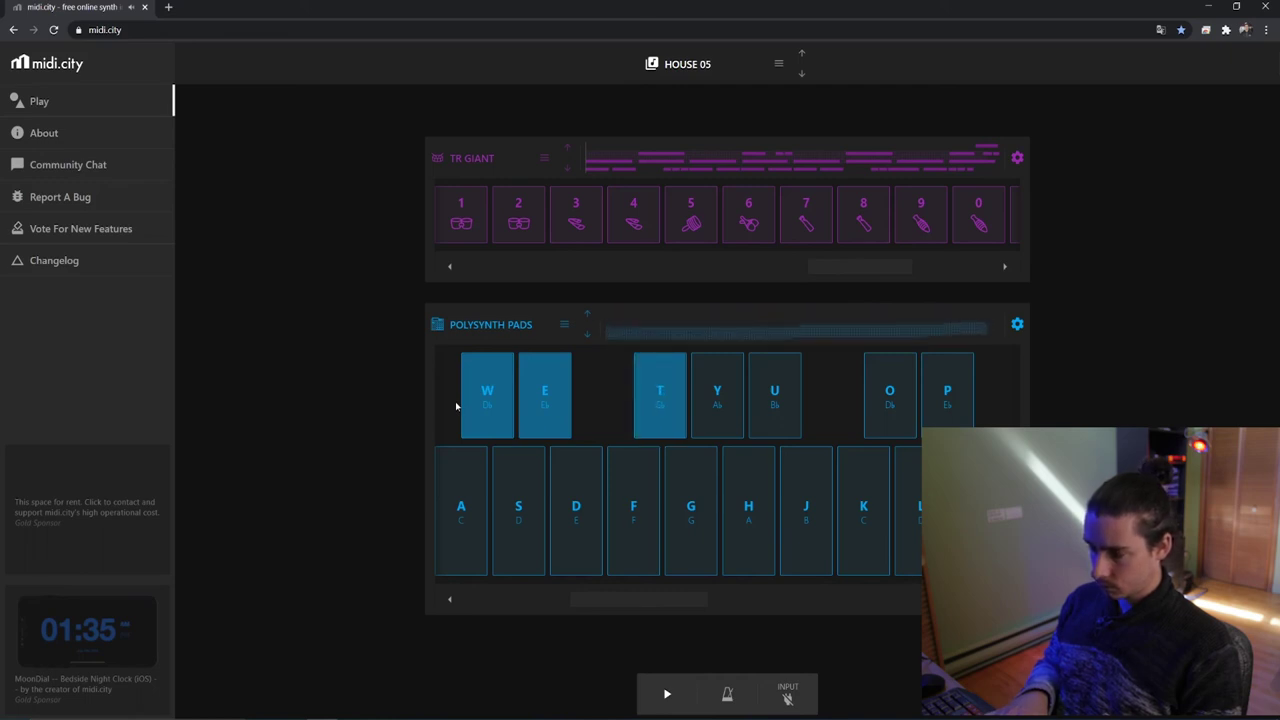
{"action": "key", "text": "j"}
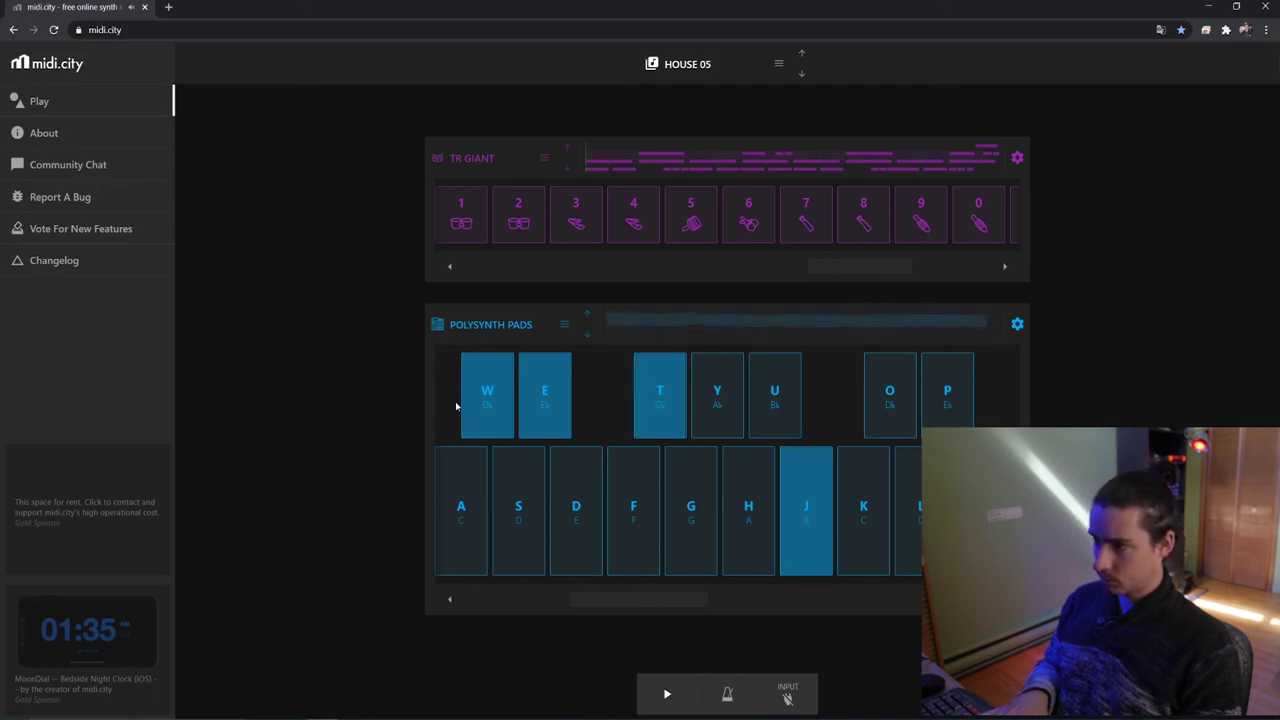
{"action": "key", "text": "o"}
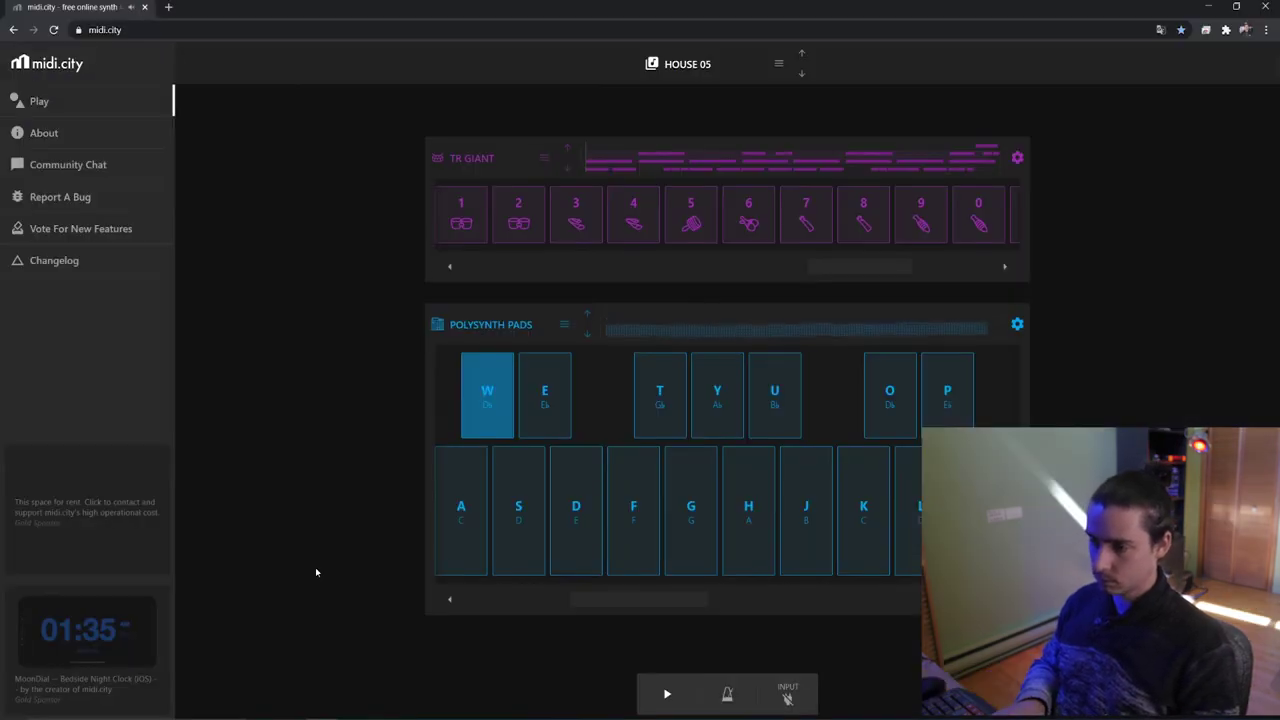
Step: Play the slow pad build-up again, adding E♭, G♭ and B over the held D♭
{"action": "key", "text": "e"}
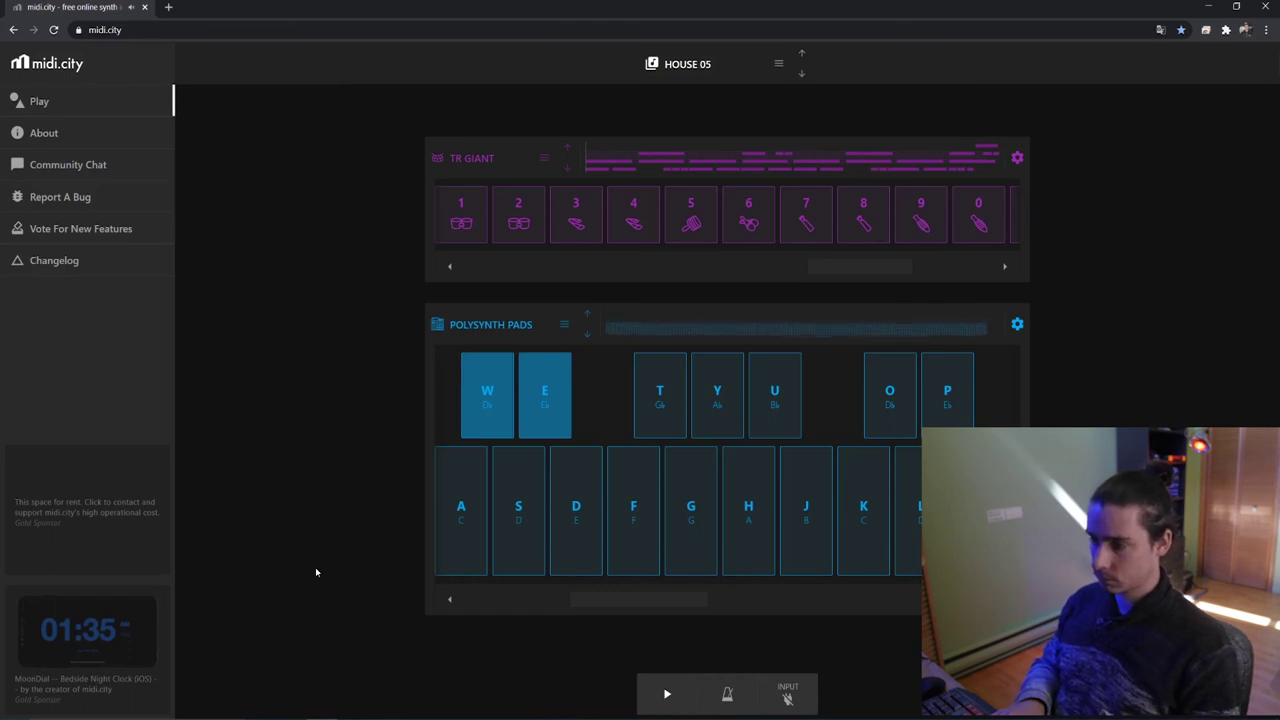
{"action": "key", "text": "t"}
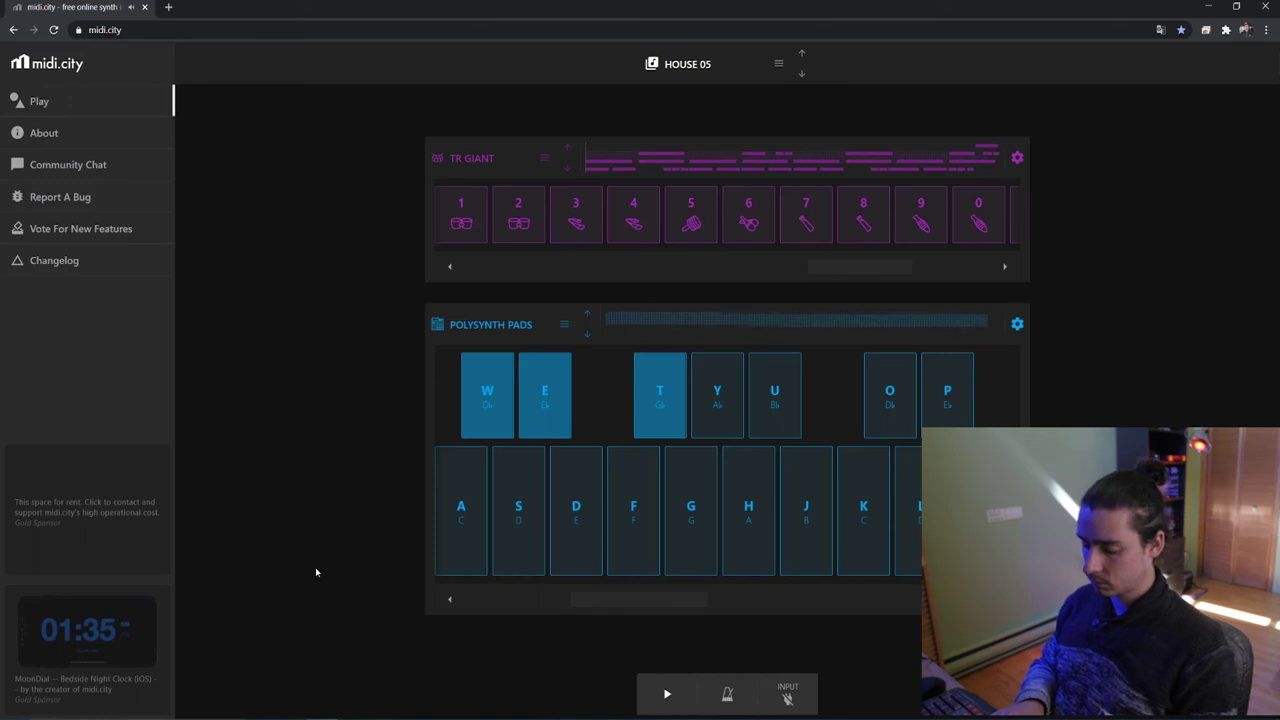
{"action": "key", "text": "j"}
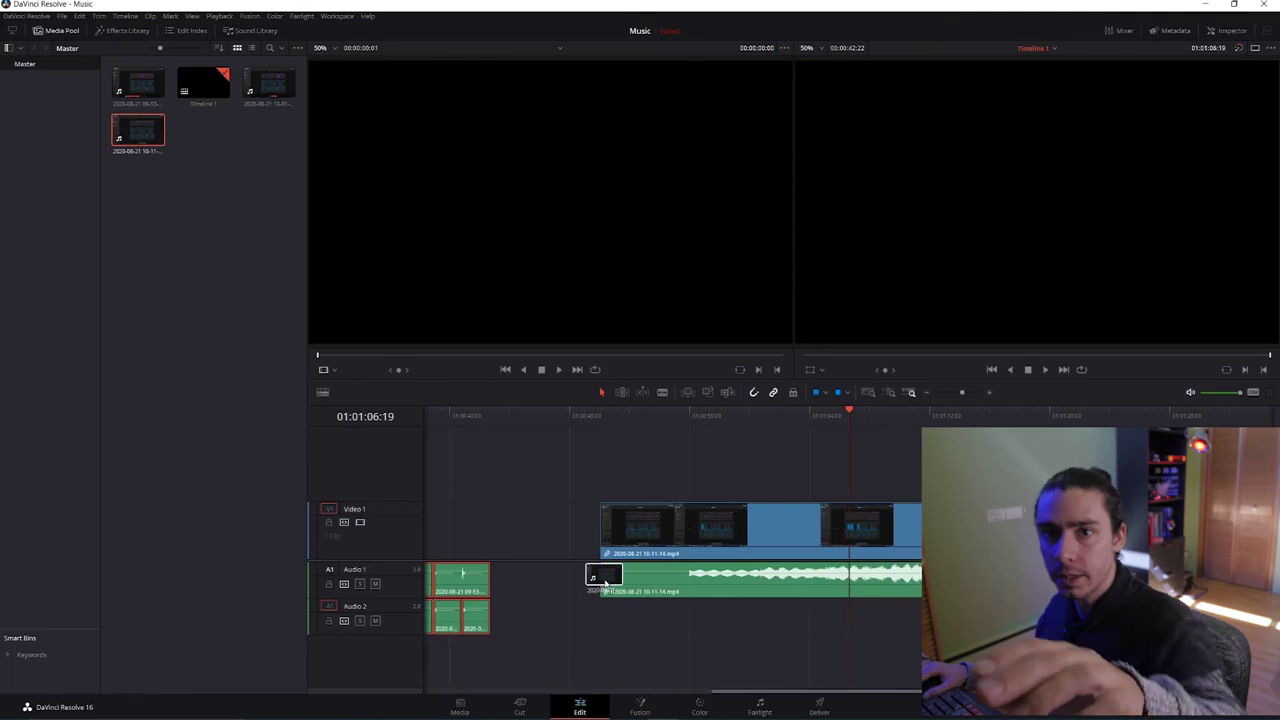
Step: Switch to DaVinci Resolve and place the new pads recording on Audio 1 after the drum rhythm
{"action": "left_click_drag", "start_coordinate": [591, 574], "coordinate": [590, 595]}
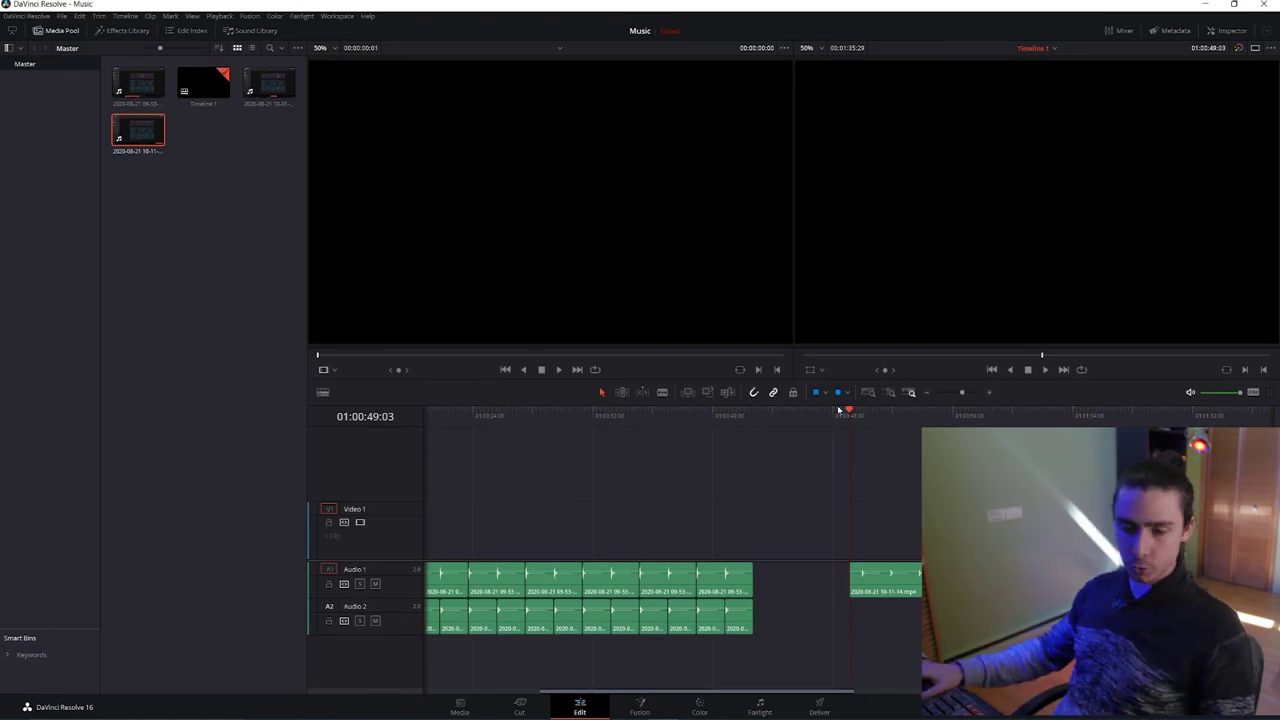
Step: Switch to midi.city, shift the pads keyboard to a higher range and play D♭ twice, E♭, G♭ and B♭
{"action": "key", "text": "alt+Tab"}
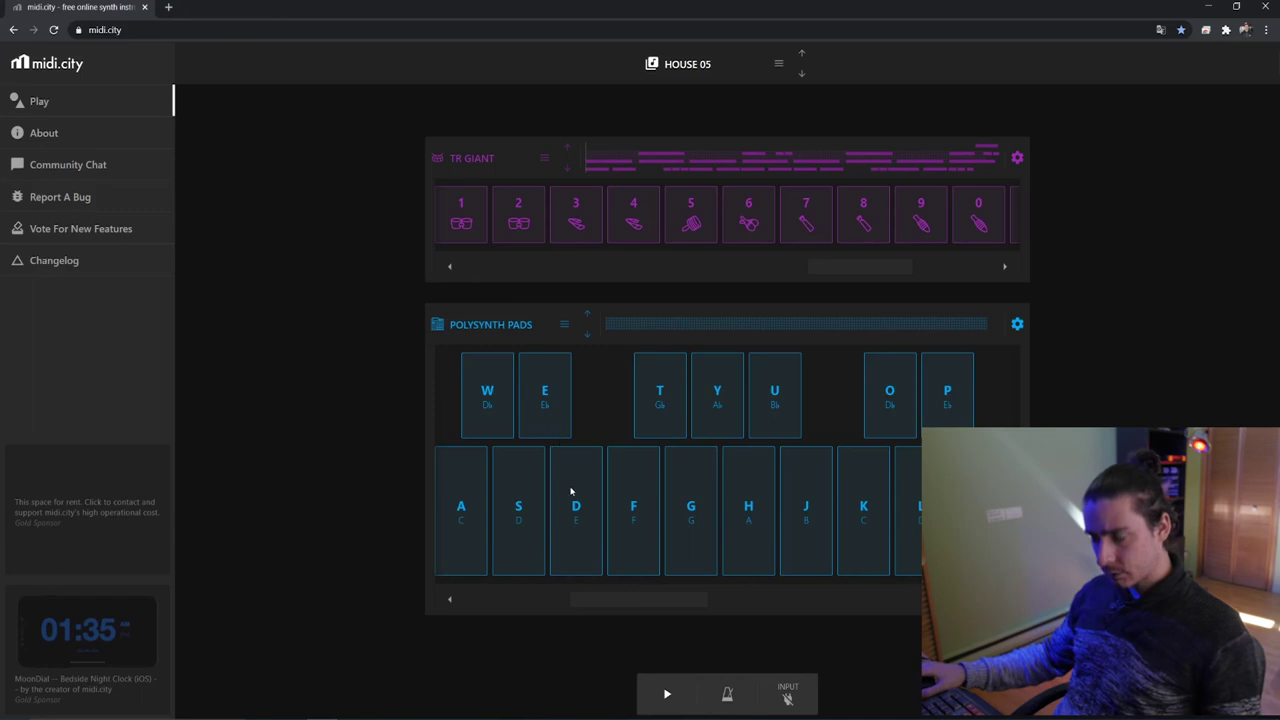
{"action": "left_click_drag", "start_coordinate": [676, 598], "coordinate": [785, 586]}
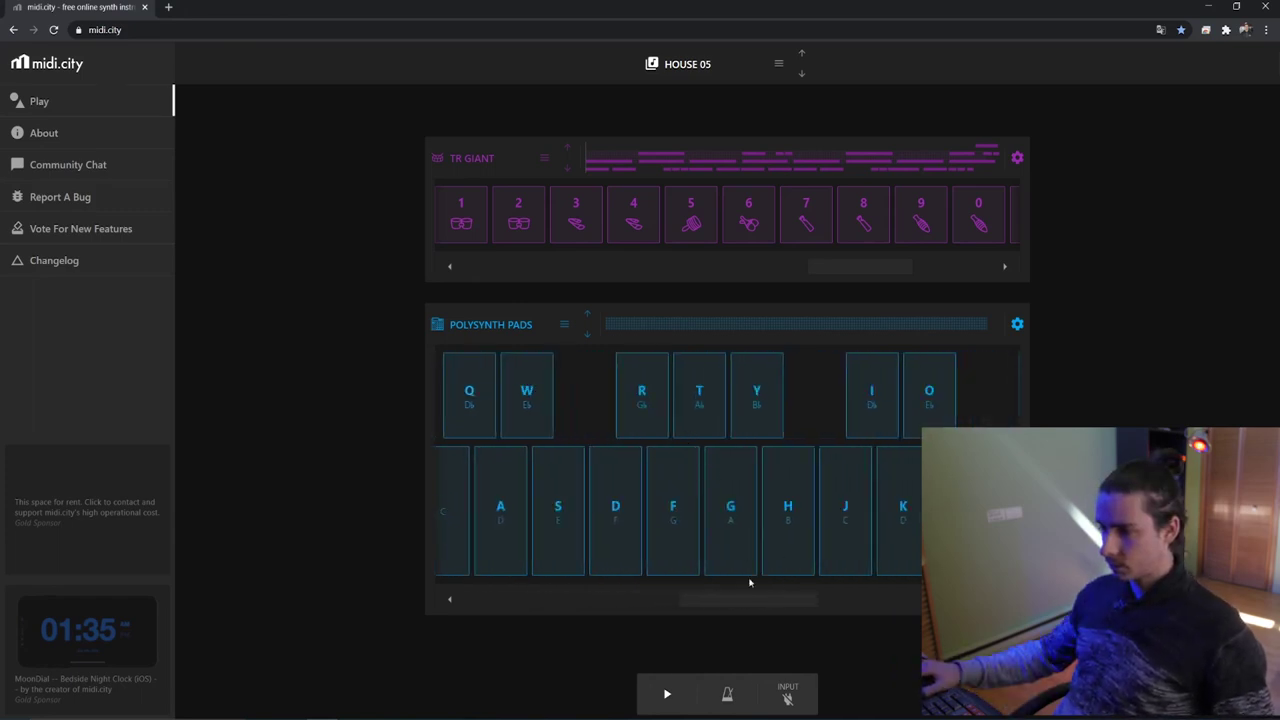
{"action": "key", "text": "q"}
{"action": "key", "text": "q"}
{"action": "key", "text": "w"}
{"action": "key", "text": "r"}
{"action": "key", "text": "y"}
Step: Shift the pads keyboard range slightly lower and play a short melody stepping down from repeated F through E to D
{"action": "left_click_drag", "start_coordinate": [752, 598], "coordinate": [684, 598]}
{"action": "key", "text": "j"}
{"action": "key", "text": "j"}
{"action": "key", "text": "h"}
{"action": "key", "text": "g"}
{"action": "key", "text": "j"}
{"action": "key", "text": "j"}
{"action": "key", "text": "j"}
{"action": "key", "text": "h"}
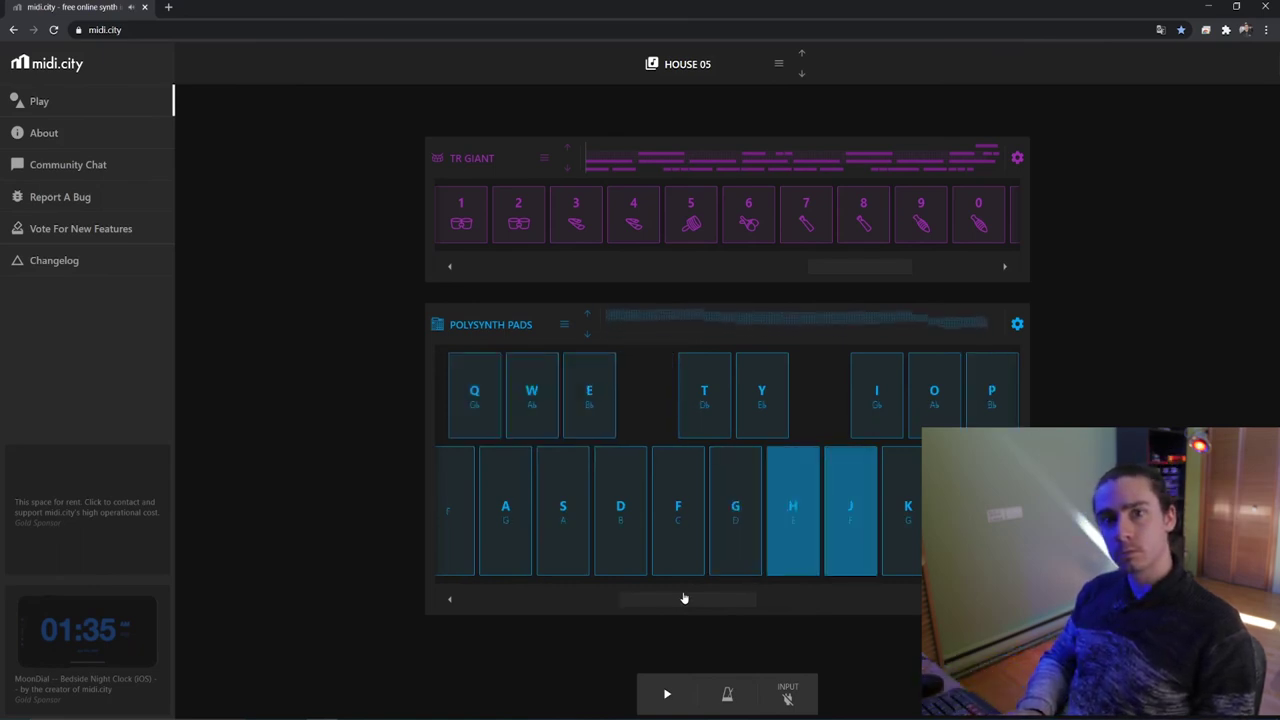
{"action": "key", "text": "g"}
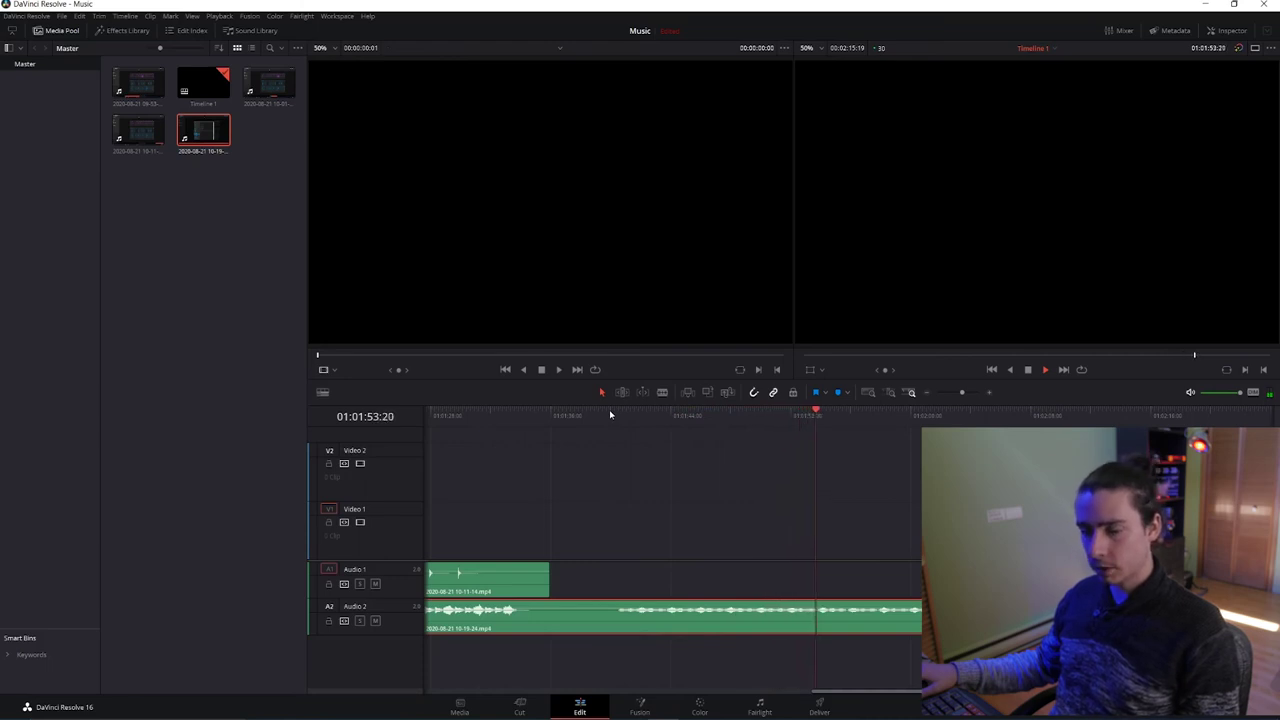
Step: In DaVinci Resolve, cut the melody recording on Audio 2 at 01:01:39:28 and align its remaining part with the start of the pads recording
{"action": "left_click", "coordinate": [609, 409]}
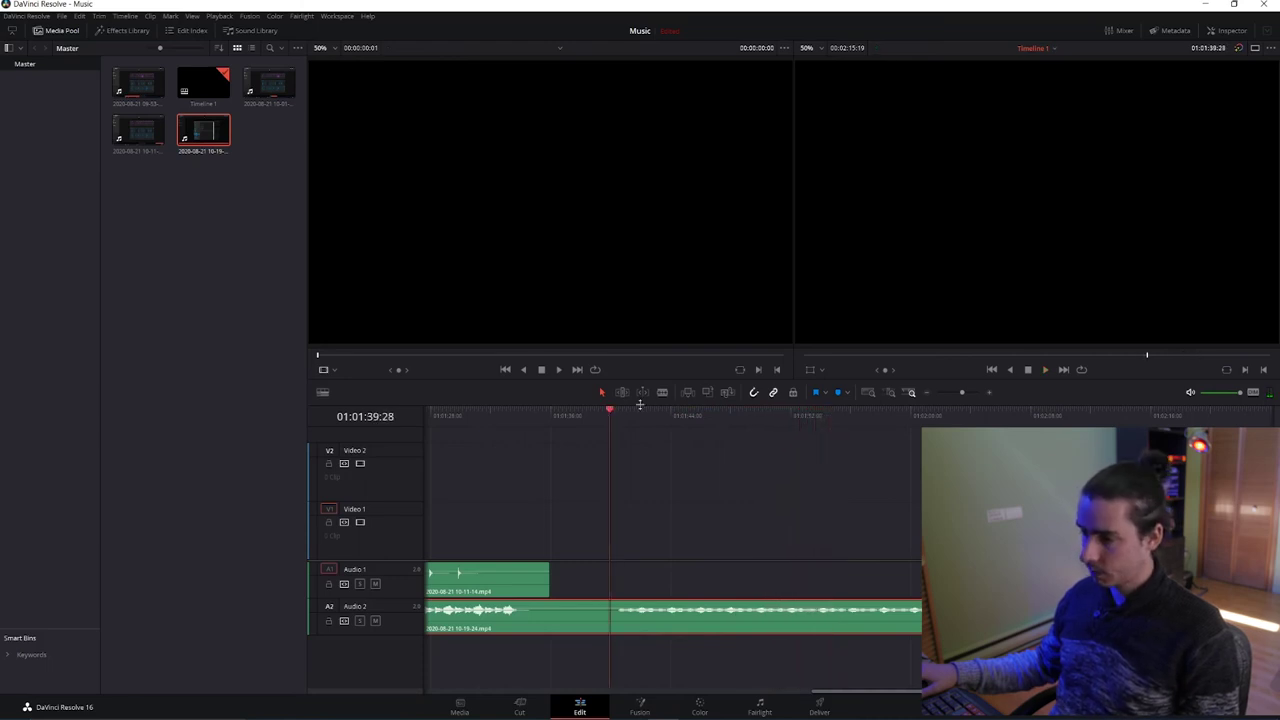
{"action": "left_click", "coordinate": [609, 618]}
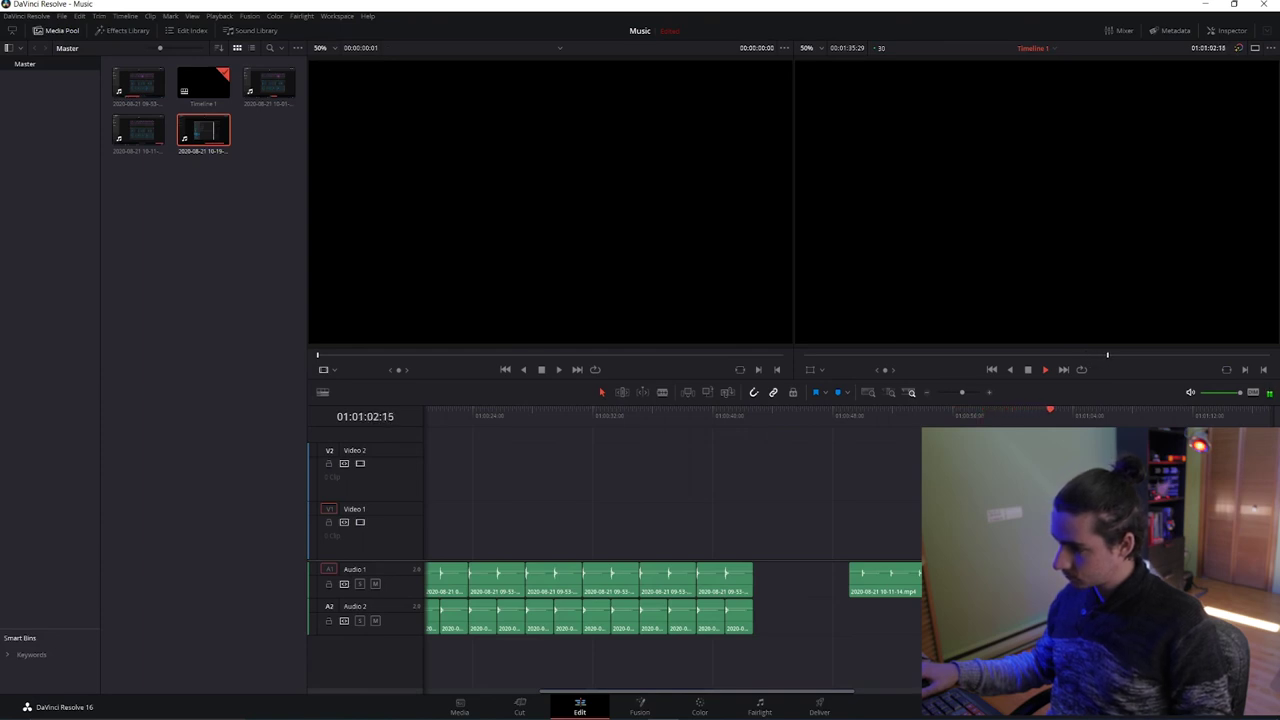
{"action": "left_click_drag", "start_coordinate": [777, 693], "coordinate": [918, 692]}
{"action": "left_click_drag", "start_coordinate": [786, 622], "coordinate": [510, 617]}
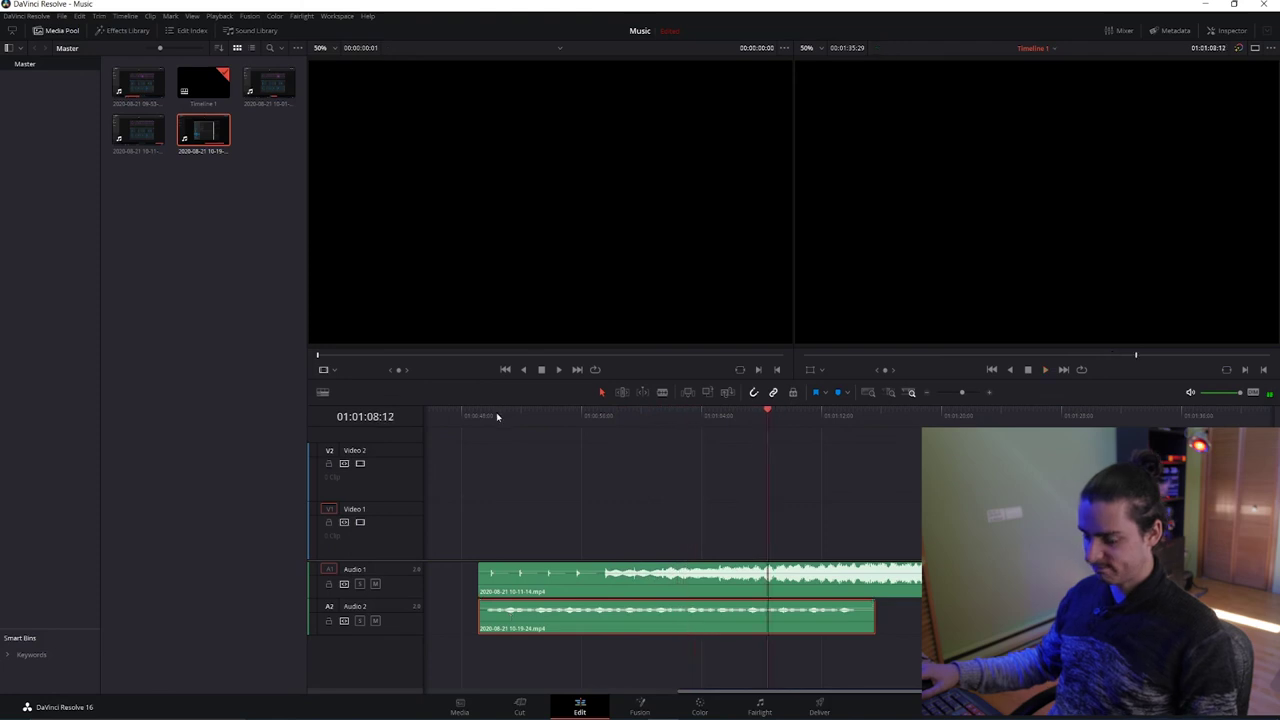
{"action": "left_click", "coordinate": [497, 416]}
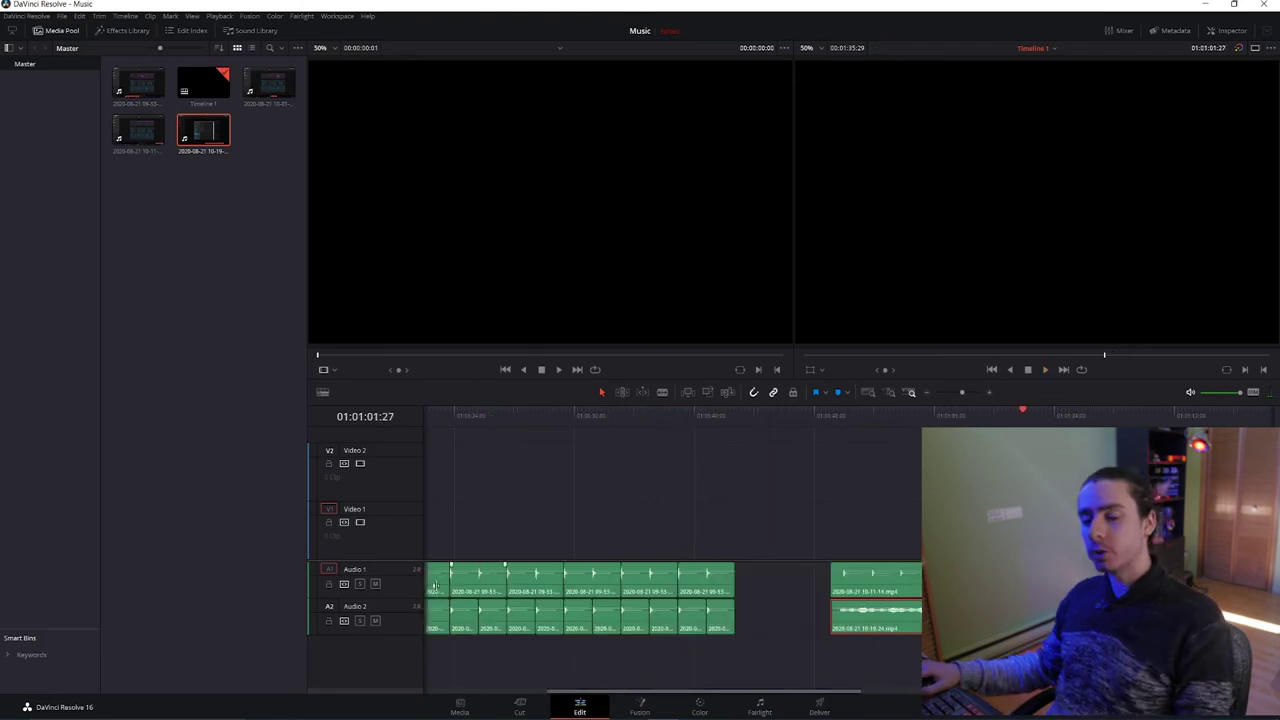
{"action": "key", "text": "Delete"}
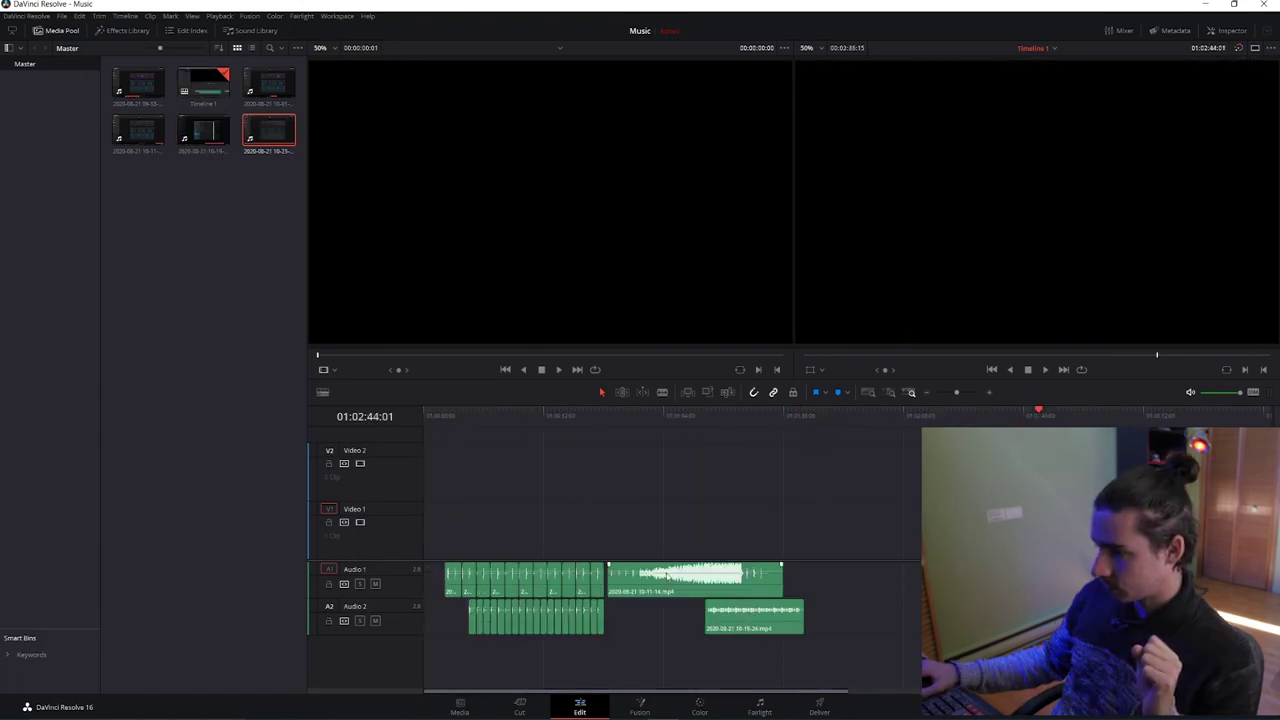
Step: Move the pads recording later on Audio 1 and play its transition with the melody recording, leaving the playhead at 01:01:15:21
{"action": "left_click_drag", "start_coordinate": [667, 576], "coordinate": [828, 574]}
{"action": "left_click", "coordinate": [701, 426]}
{"action": "key", "text": "space"}
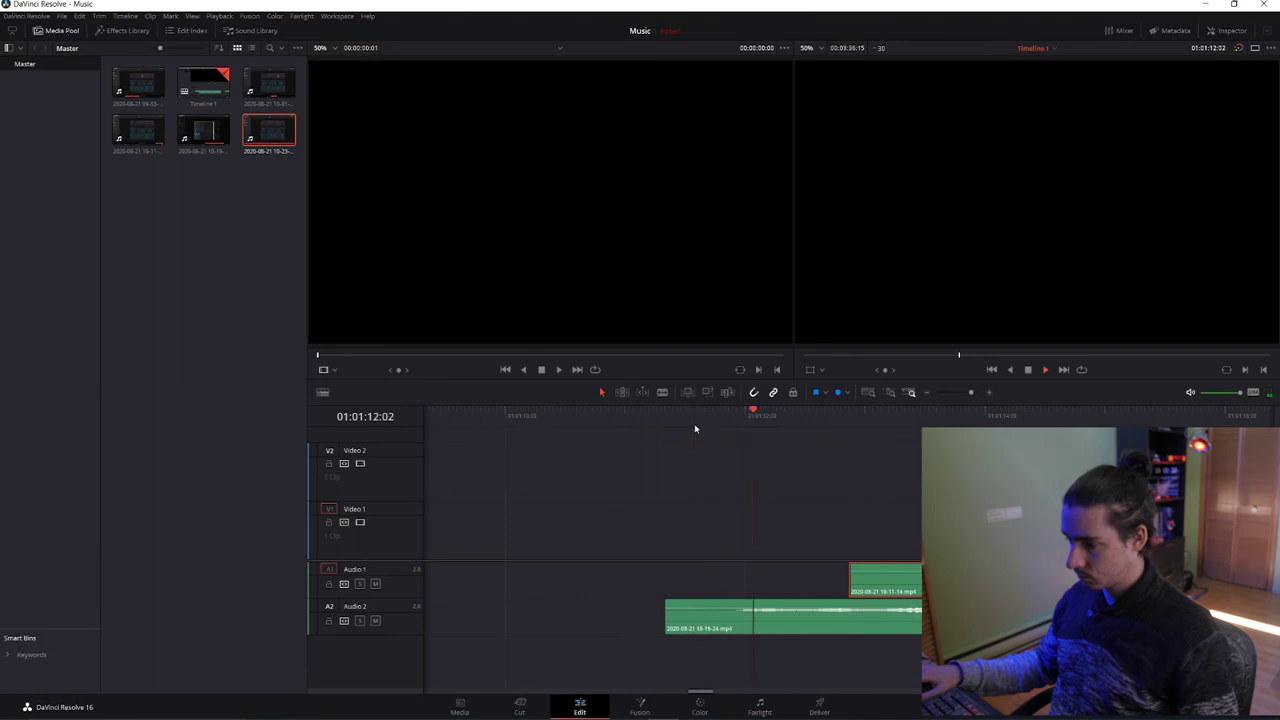
{"action": "left_click_drag", "start_coordinate": [836, 414], "coordinate": [849, 414]}
Step: Move all drum rhythm clips on Audio 1 and Audio 2 about 18 seconds later and paste the copied material at 01:00:00:00
{"action": "left_click_drag", "start_coordinate": [436, 543], "coordinate": [623, 640]}
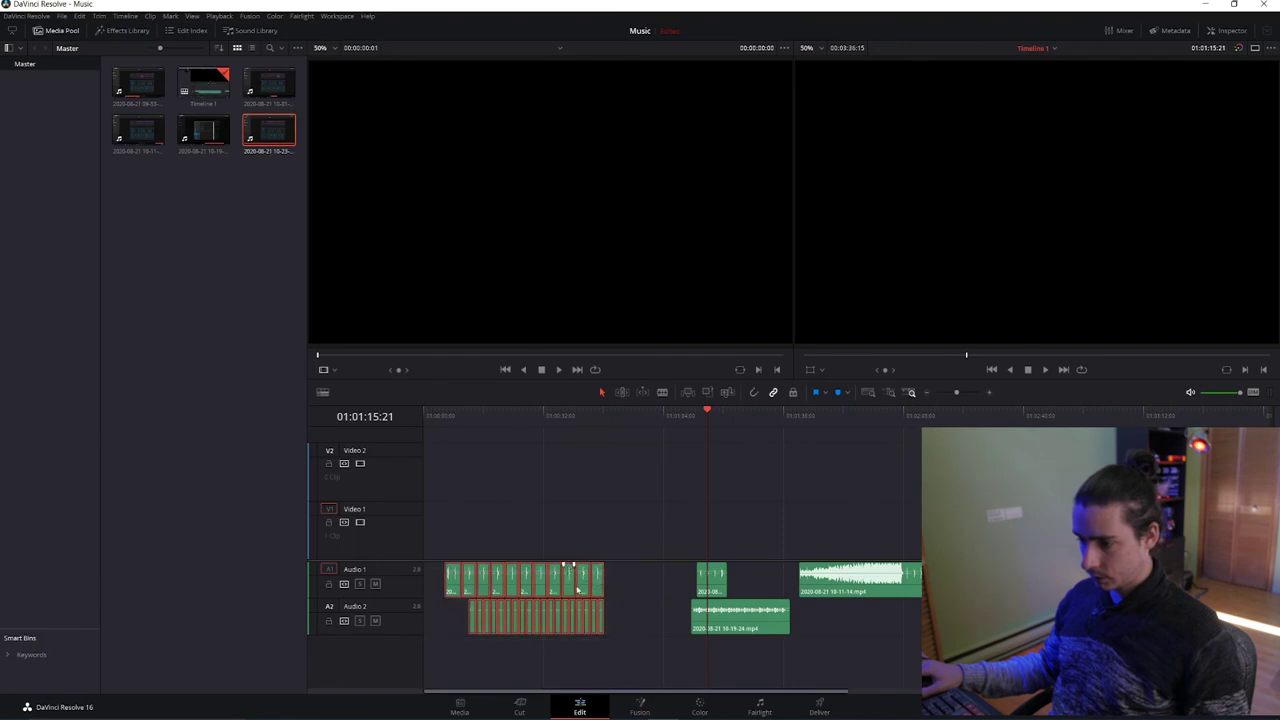
{"action": "left_click_drag", "start_coordinate": [569, 589], "coordinate": [637, 589]}
{"action": "key", "text": "Home"}
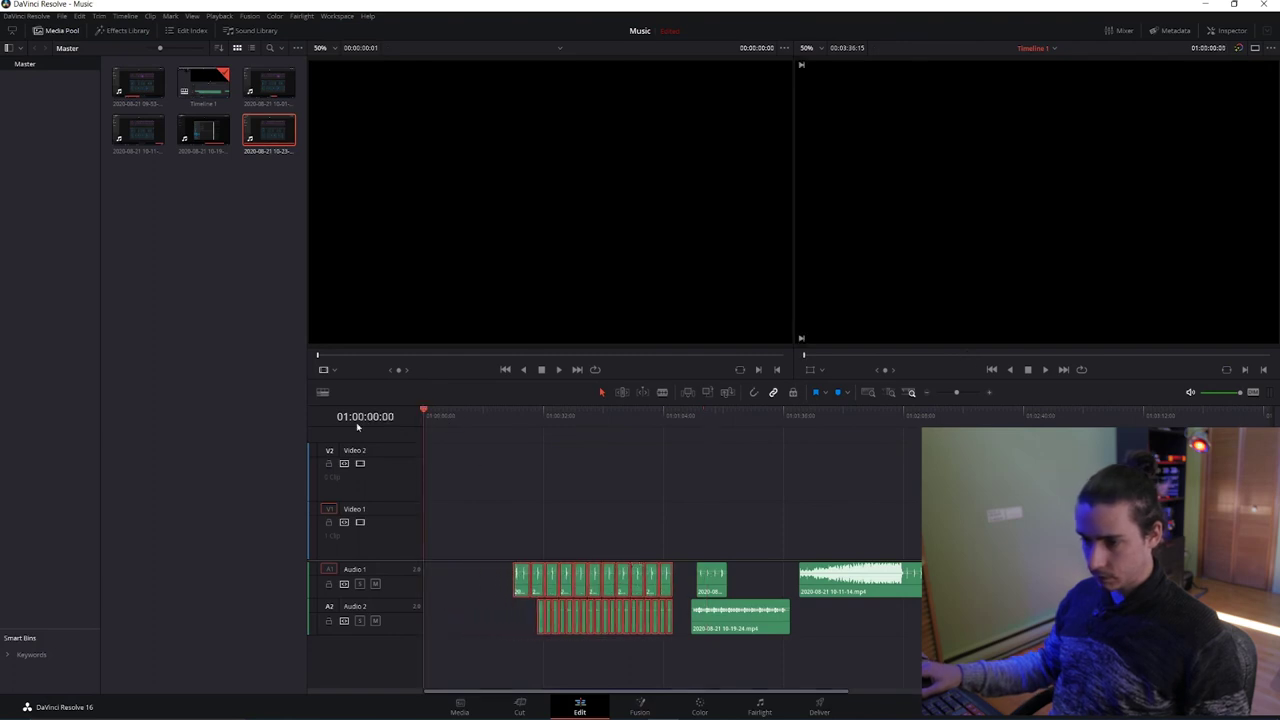
{"action": "key", "text": "ctrl+v"}
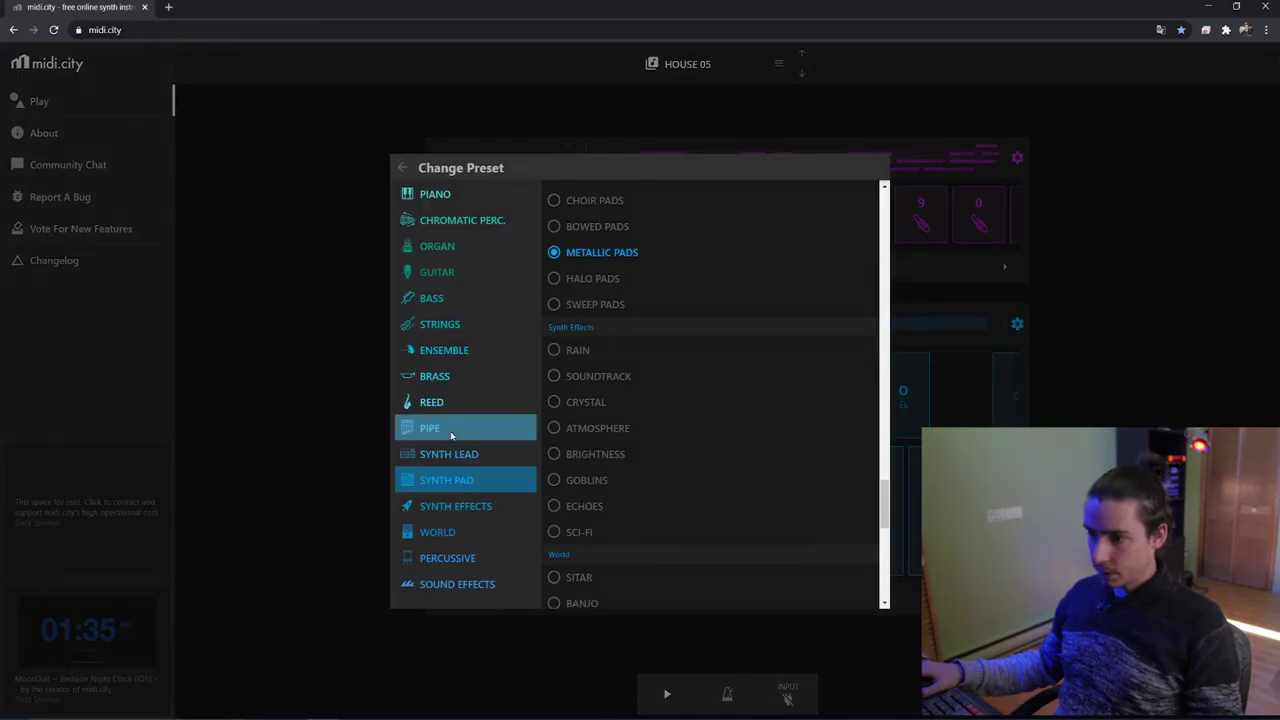
Step: In midi.city, set the keyboard to the Pan Flute preset and shift its range so that the row starts at C
{"action": "left_click", "coordinate": [451, 430]}
{"action": "left_click", "coordinate": [555, 273]}
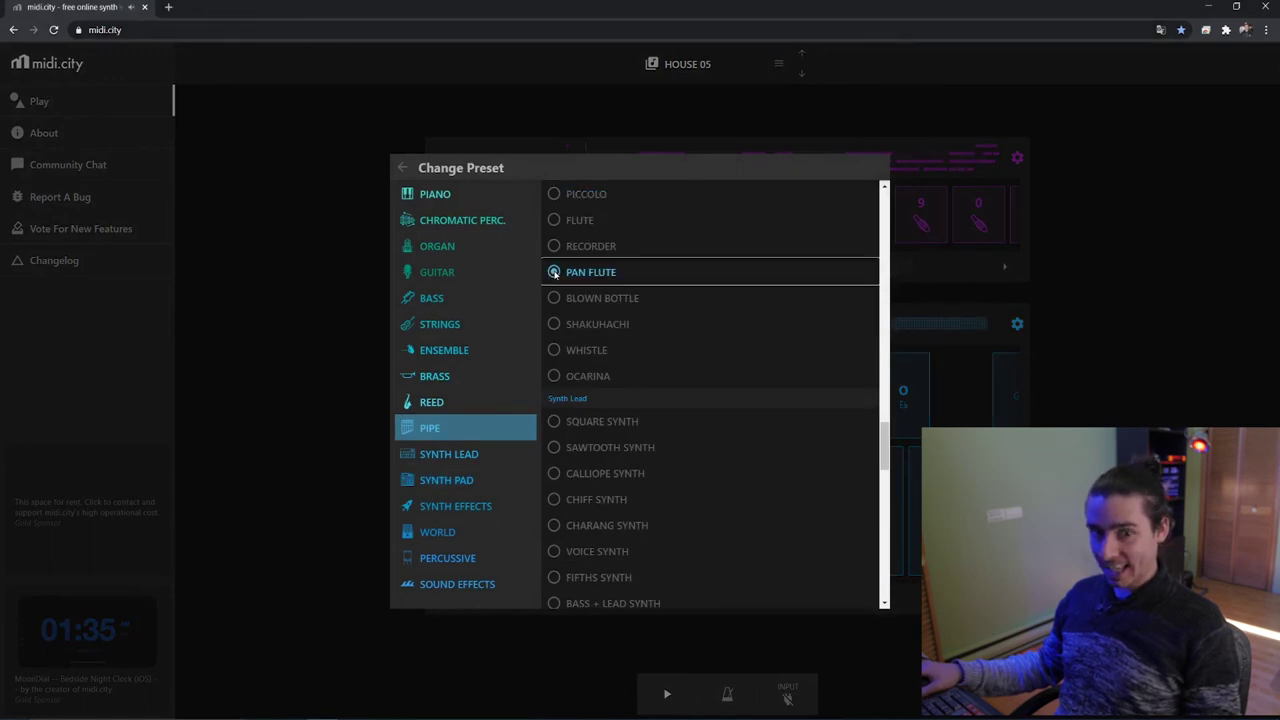
{"action": "left_click", "coordinate": [980, 289]}
{"action": "left_click_drag", "start_coordinate": [620, 601], "coordinate": [646, 601]}
Step: Play a pan flute melody from D♭ and E♭ through C, D, E and high E♭ and D♭, and start again from D♭ and E♭
{"action": "key", "text": "w"}
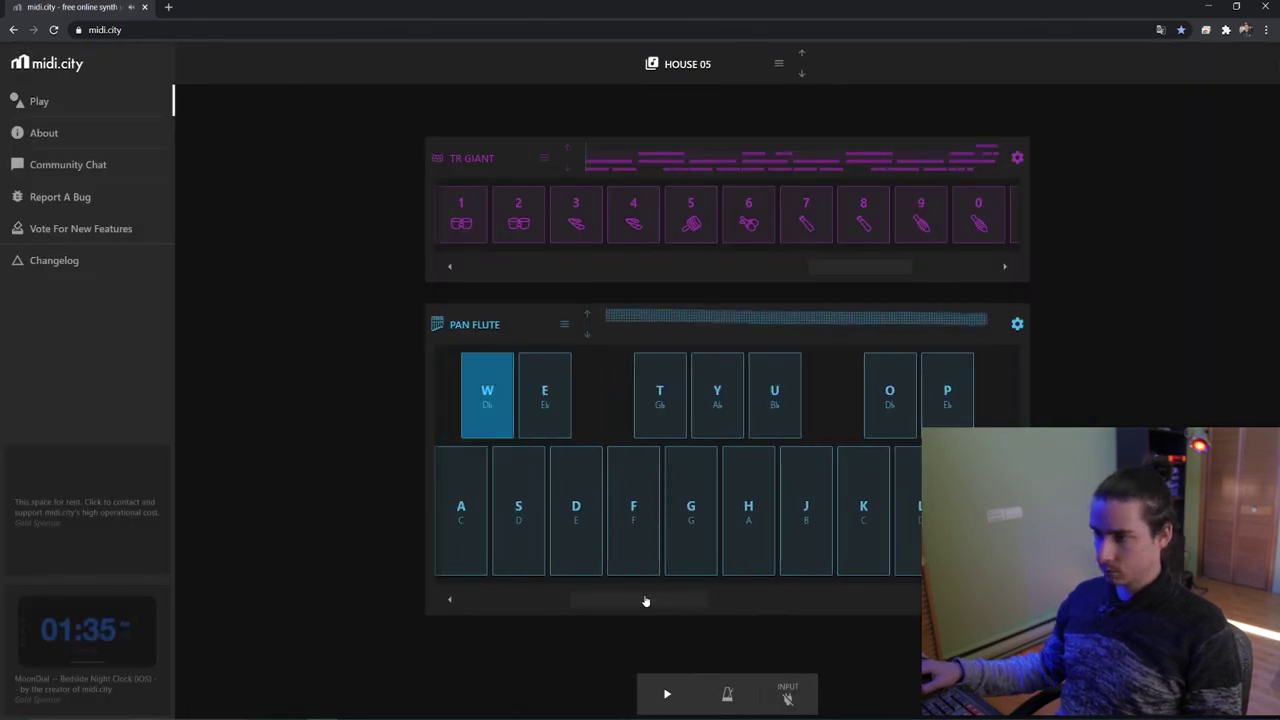
{"action": "key", "text": "e"}
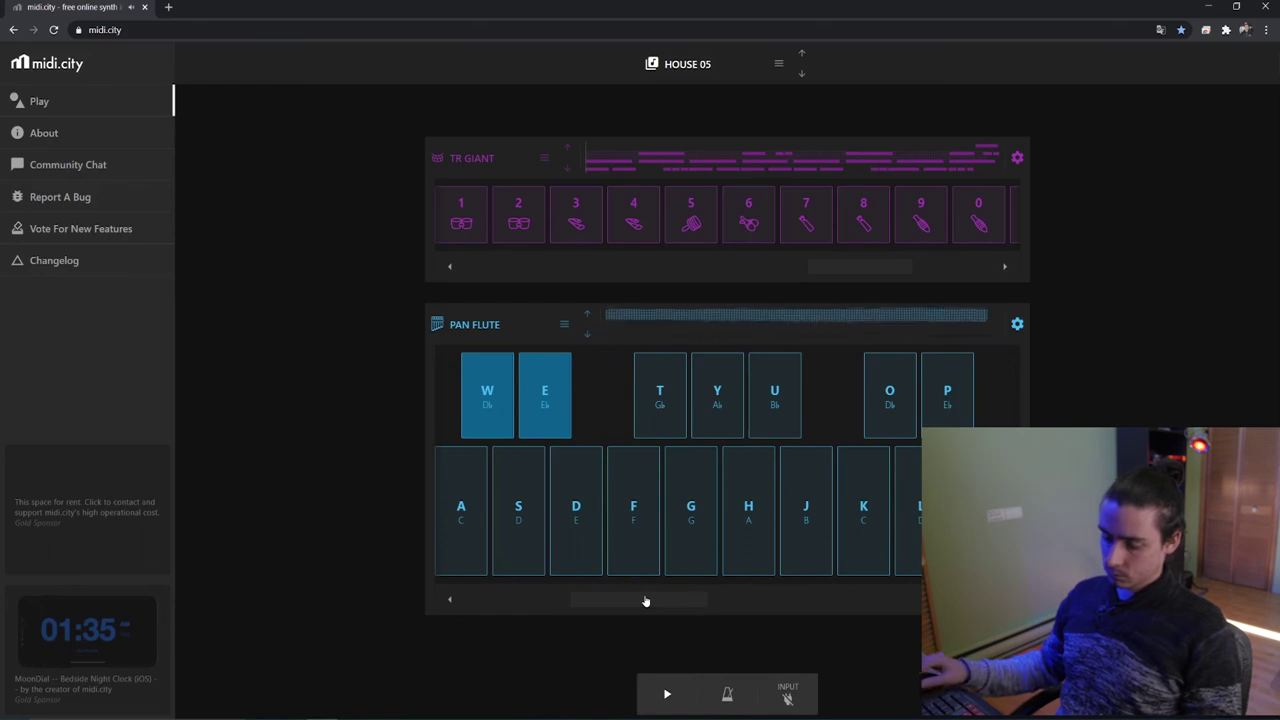
{"action": "key", "text": "a"}
{"action": "key", "text": "s"}
{"action": "key", "text": "d"}
{"action": "key", "text": "s"}
{"action": "key", "text": "d"}
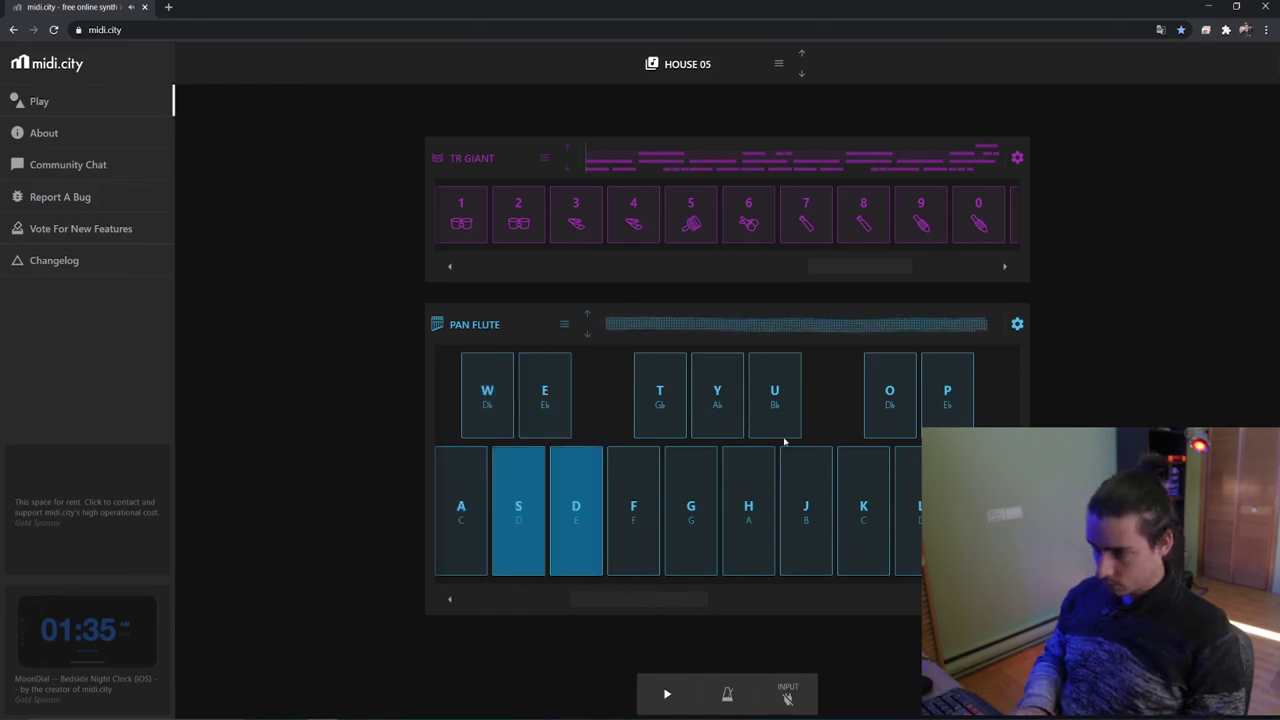
{"action": "key", "text": "a"}
{"action": "key", "text": "p"}
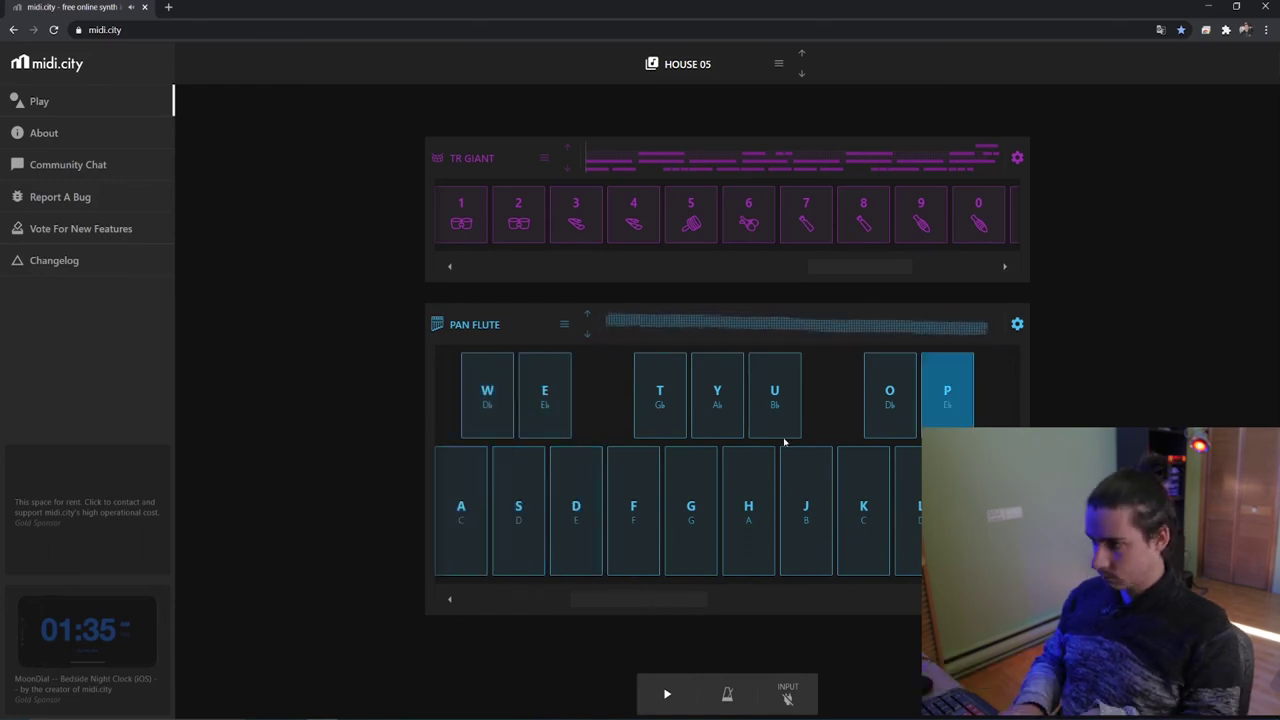
{"action": "key", "text": "o"}
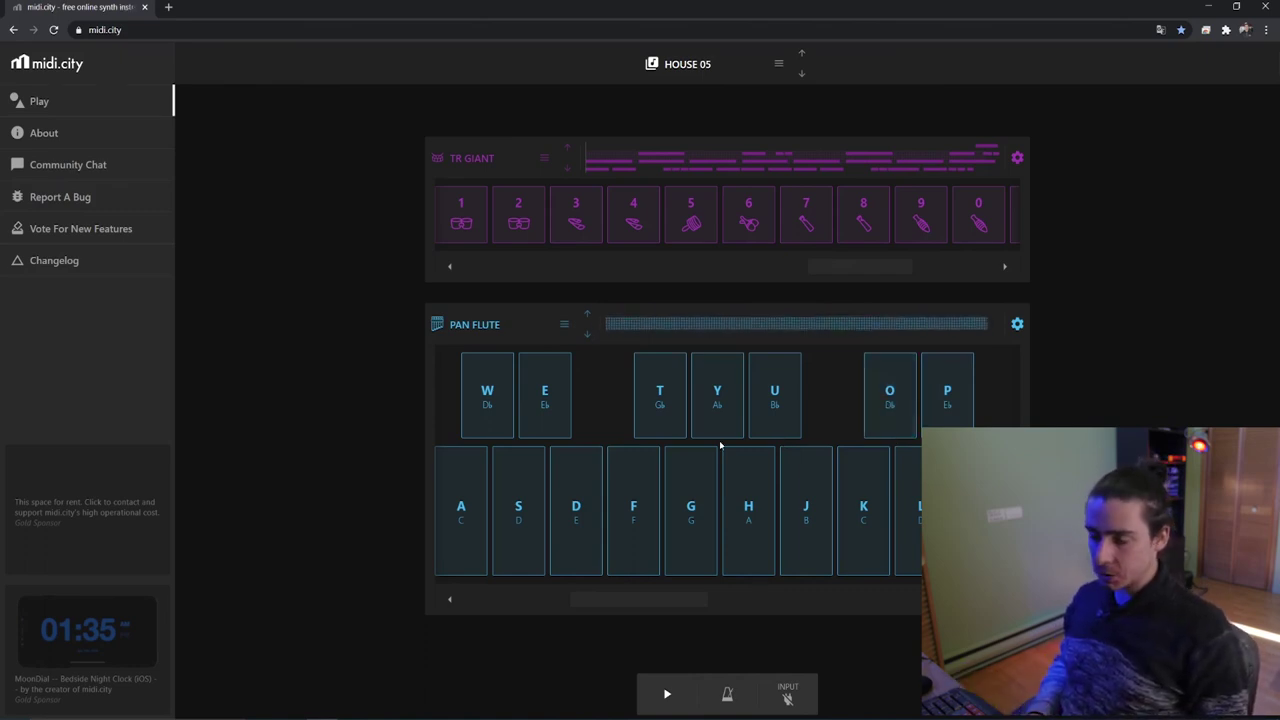
{"action": "key", "text": "w"}
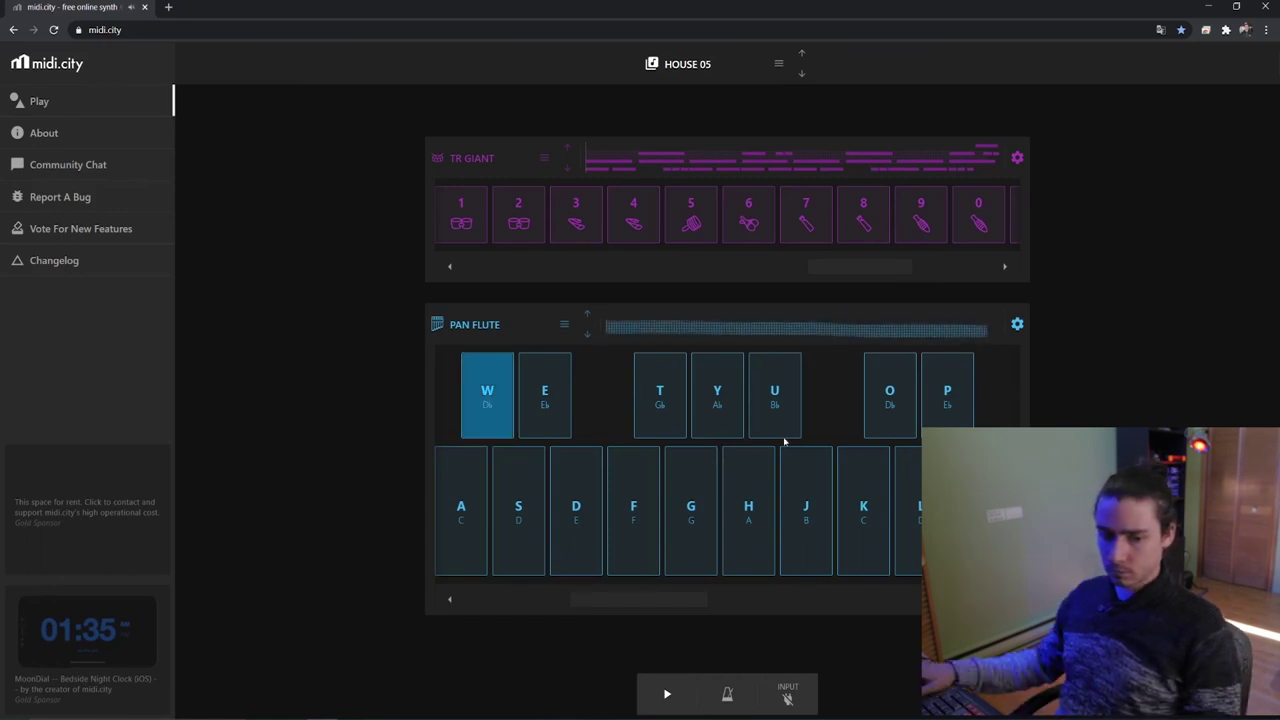
{"action": "key", "text": "e"}
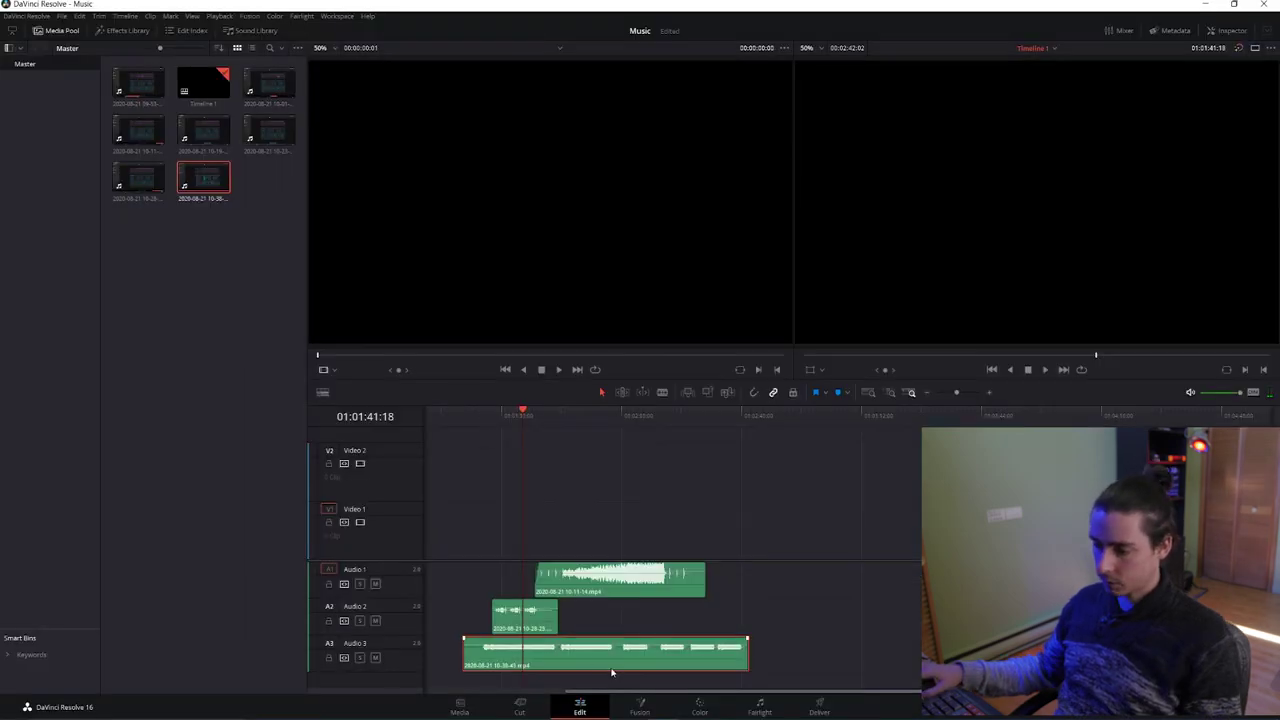
Step: Cut the pan flute recording into phrases and keep two on Audio 3, near the starts of the Audio 2 and Audio 1 clips, with fades
{"action": "left_click_drag", "start_coordinate": [611, 668], "coordinate": [917, 578]}
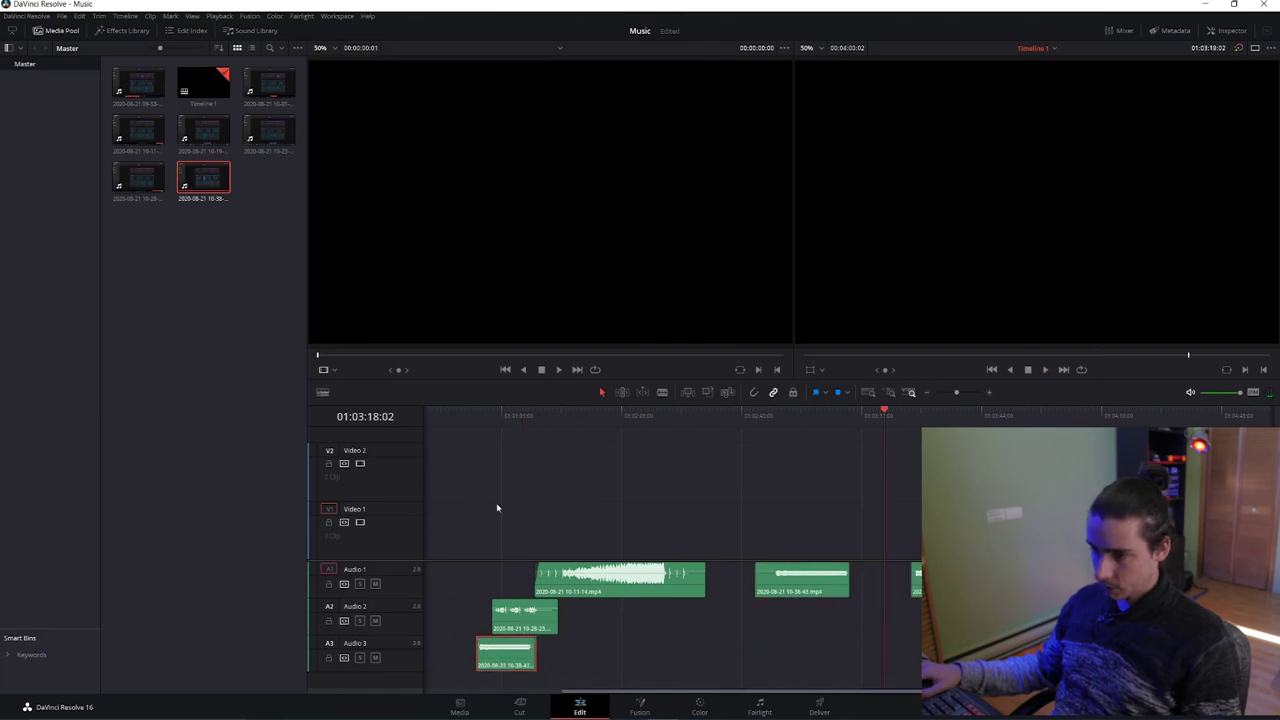
{"action": "left_click_drag", "start_coordinate": [1016, 584], "coordinate": [577, 655]}
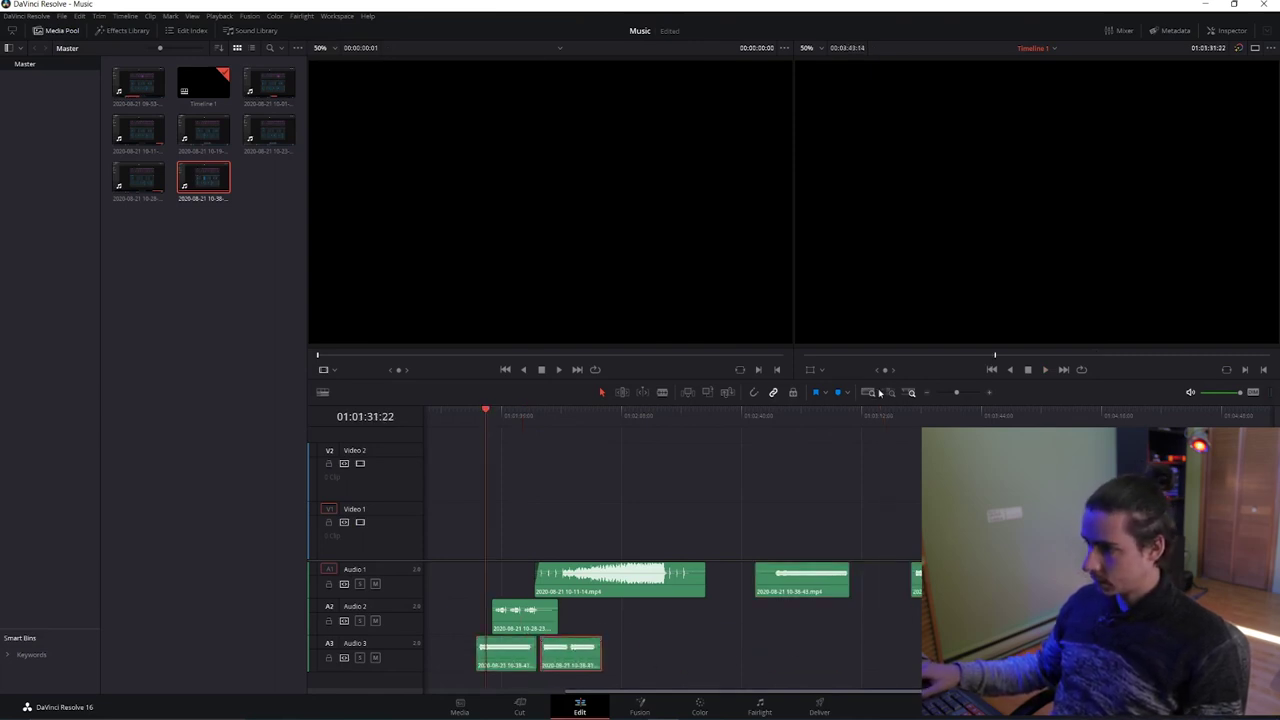
{"action": "left_click", "coordinate": [988, 393]}
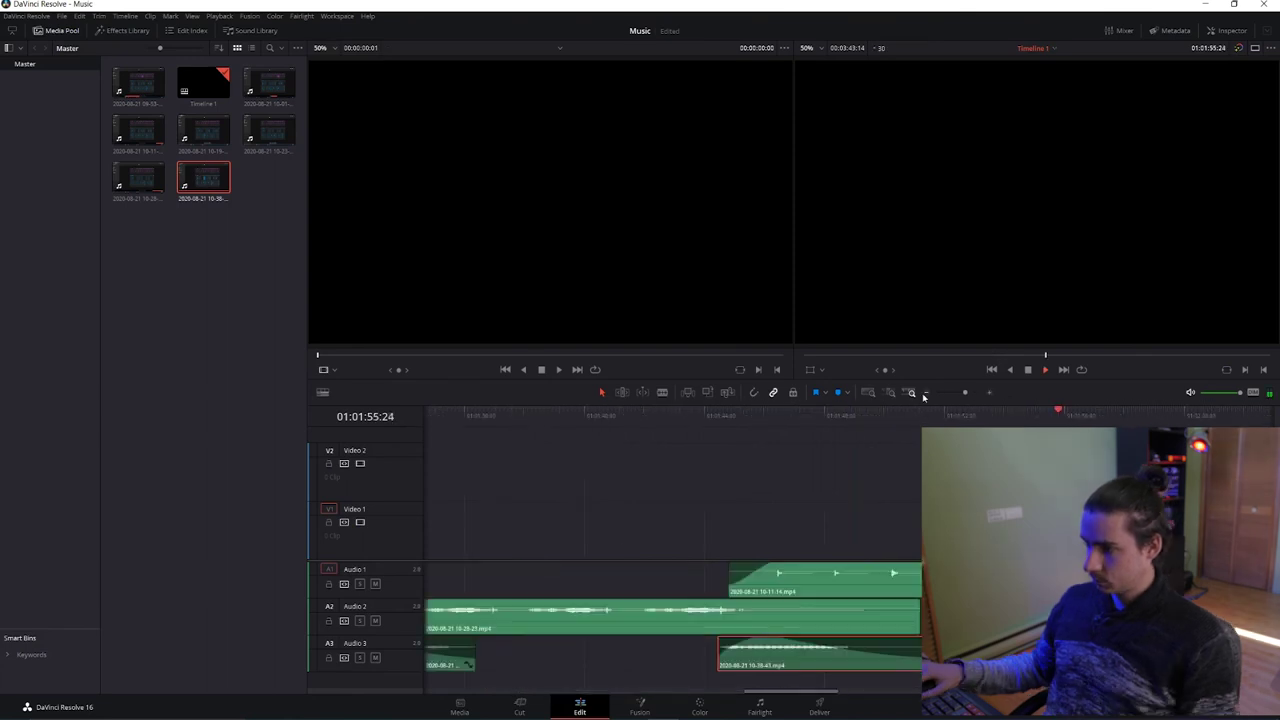
Step: Save the project and play the timeline from 01:01:25:00 to hear the pan flute entry
{"action": "left_click", "coordinate": [925, 394]}
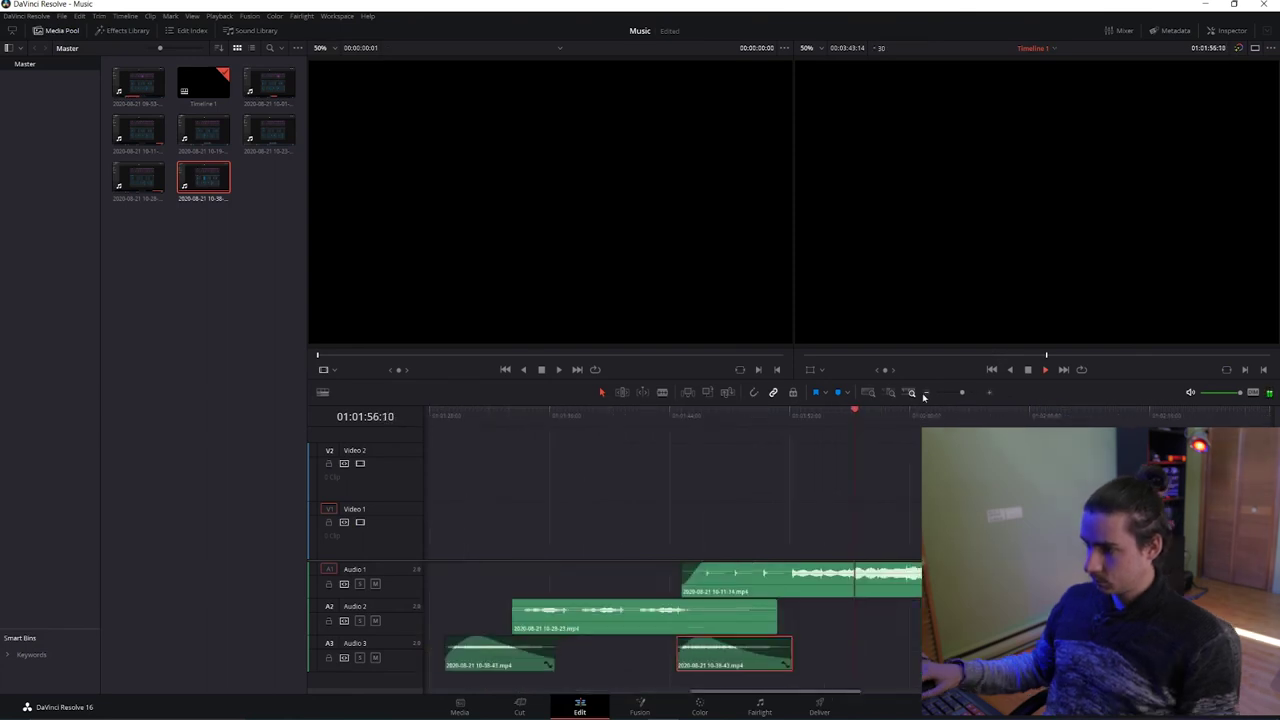
{"action": "left_click", "coordinate": [924, 394]}
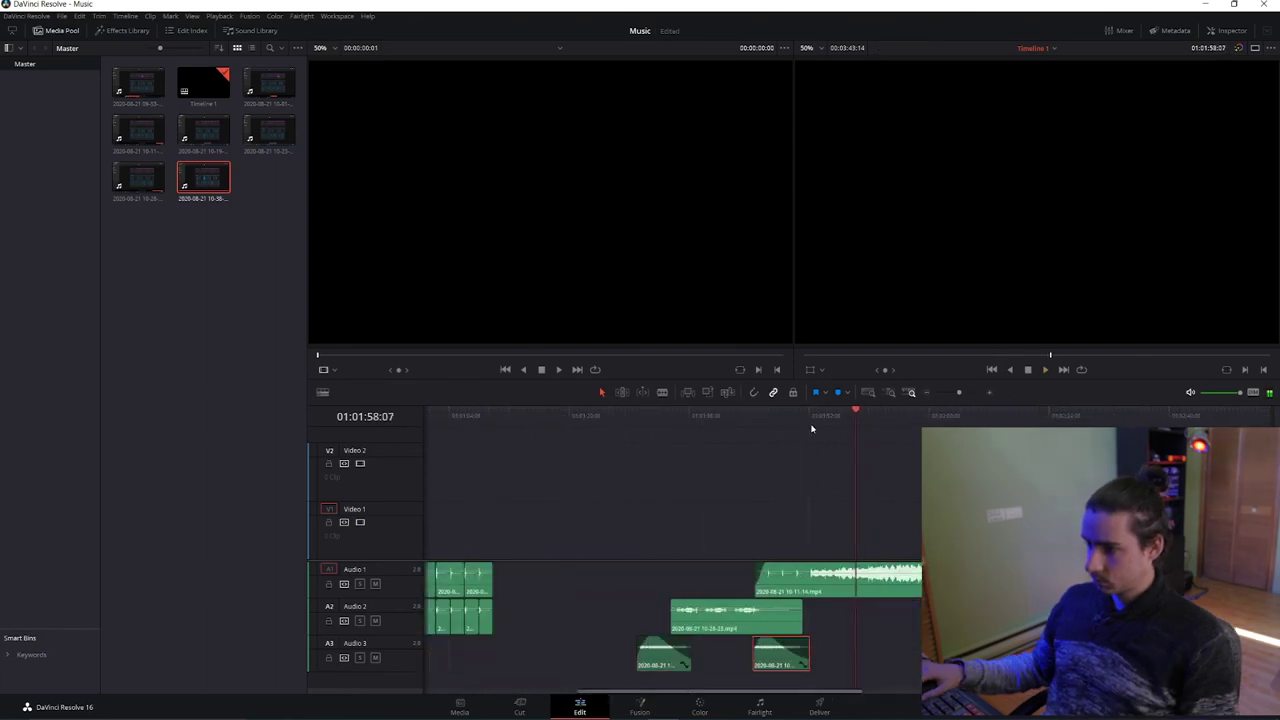
{"action": "key", "text": "ctrl+s"}
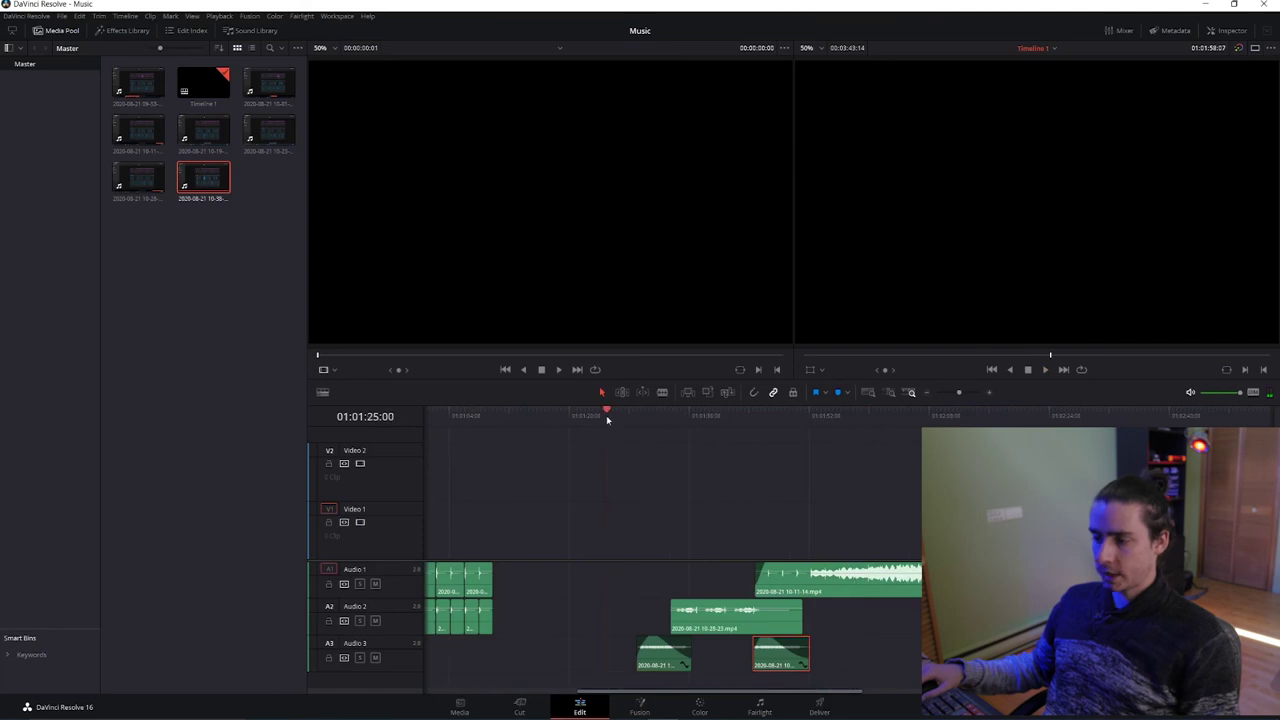
{"action": "left_click", "coordinate": [606, 415]}
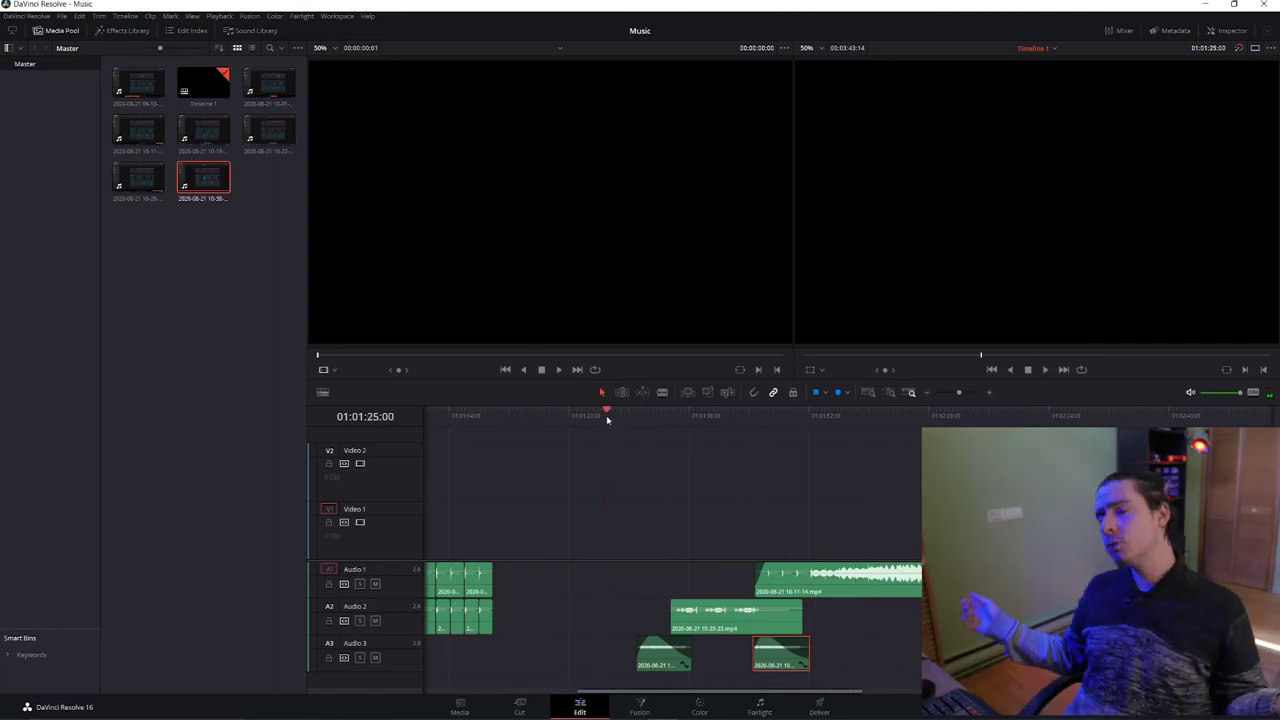
{"action": "key", "text": "space"}
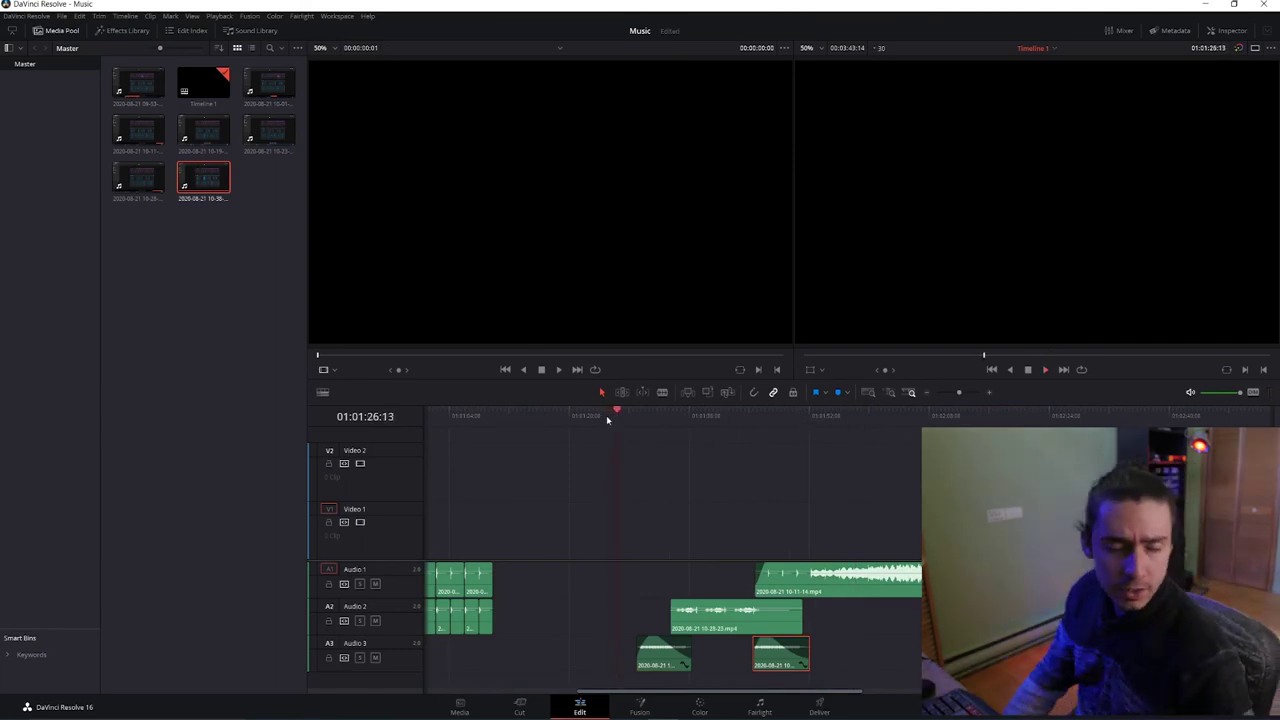